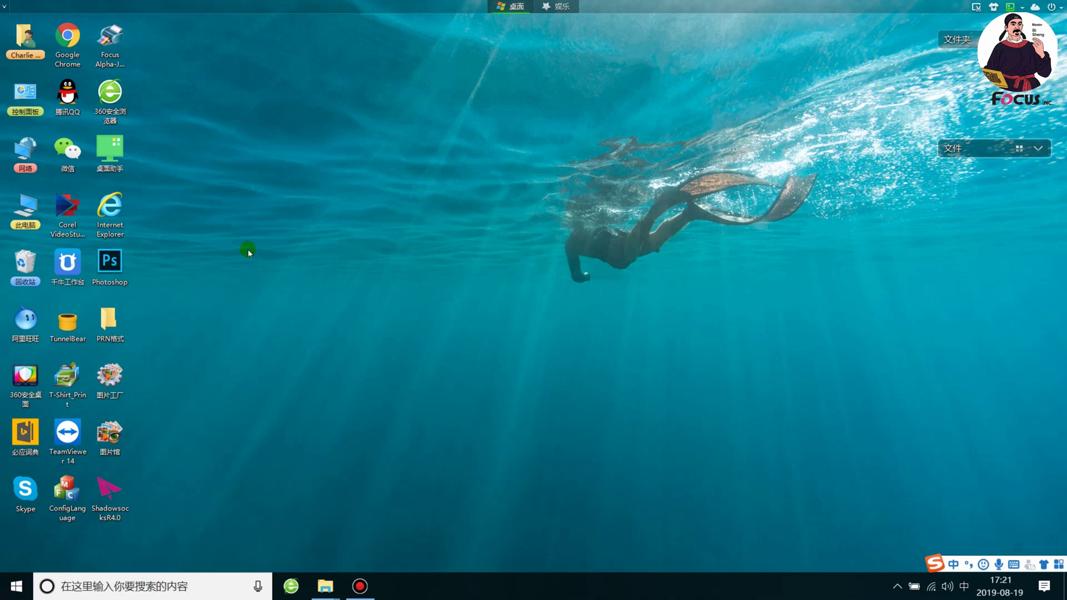
# Navigate This PC > Focus Sup (G:) > Focus Alpha-Jet Support > 1. Control system and widen the Name column.
pyautogui.doubleClick(25, 209)
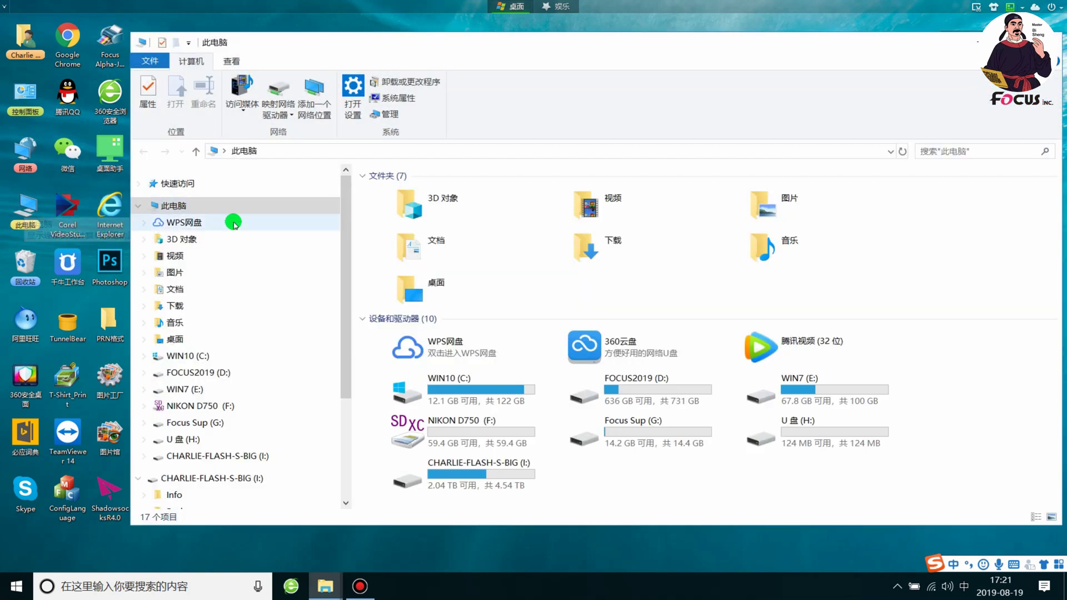
pyautogui.click(640, 439)
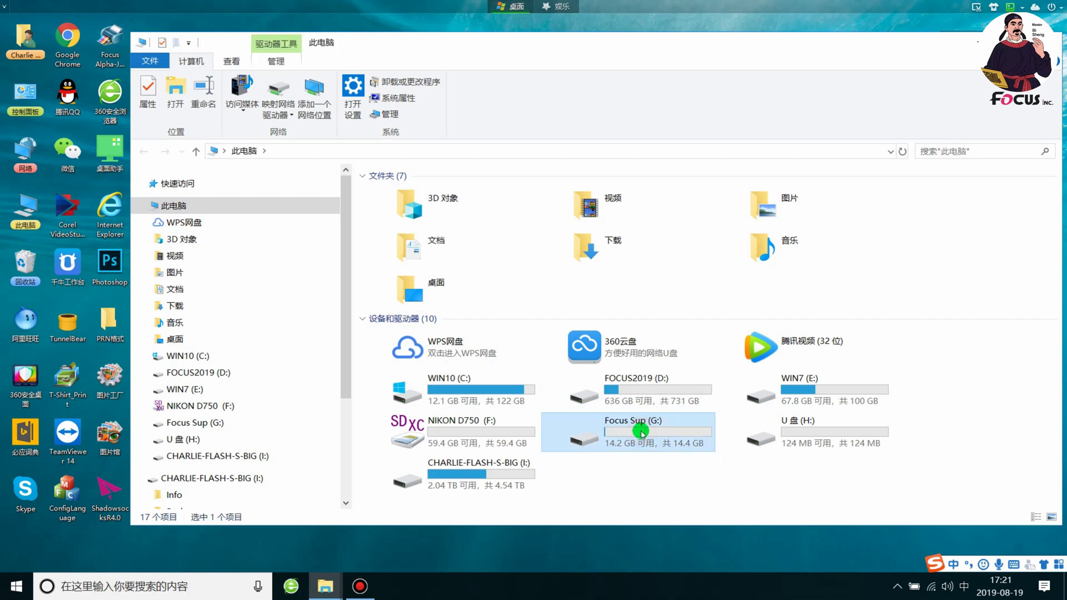
pyautogui.doubleClick(641, 432)
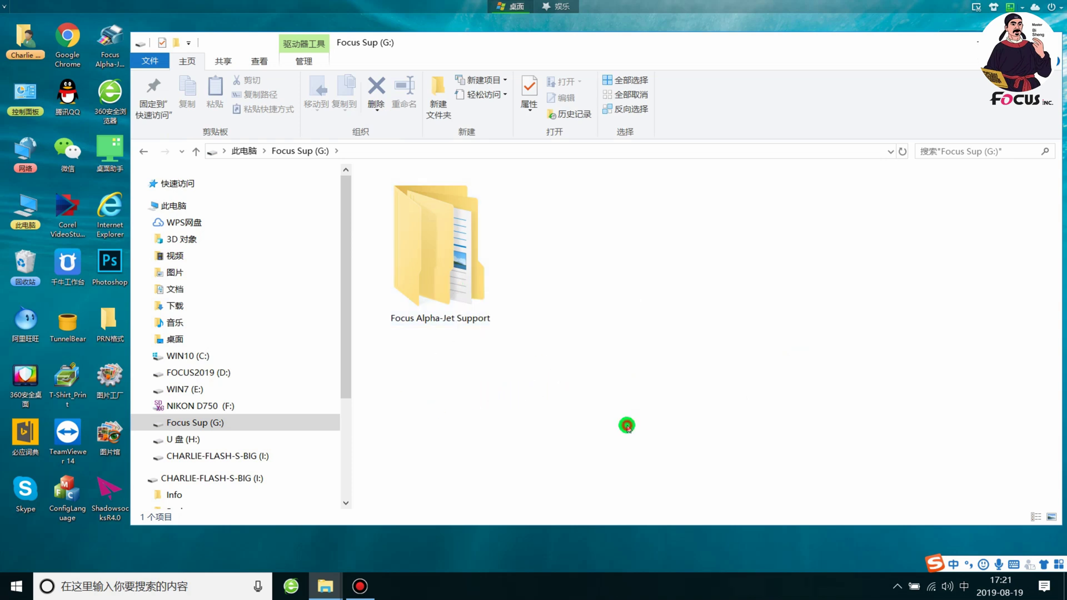
pyautogui.doubleClick(450, 269)
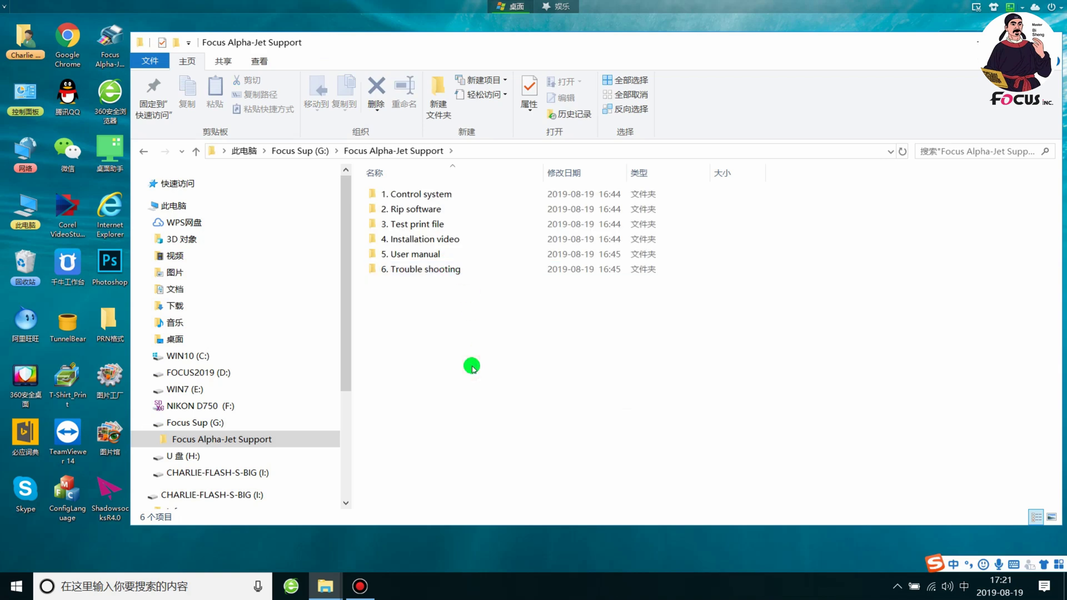
pyautogui.doubleClick(504, 193)
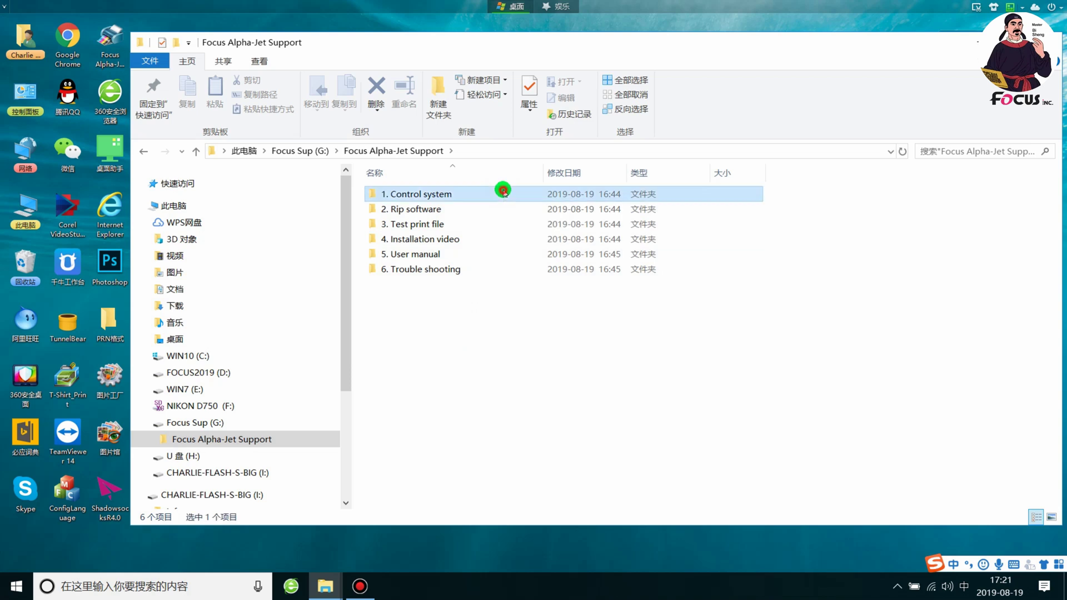
pyautogui.click(436, 194)
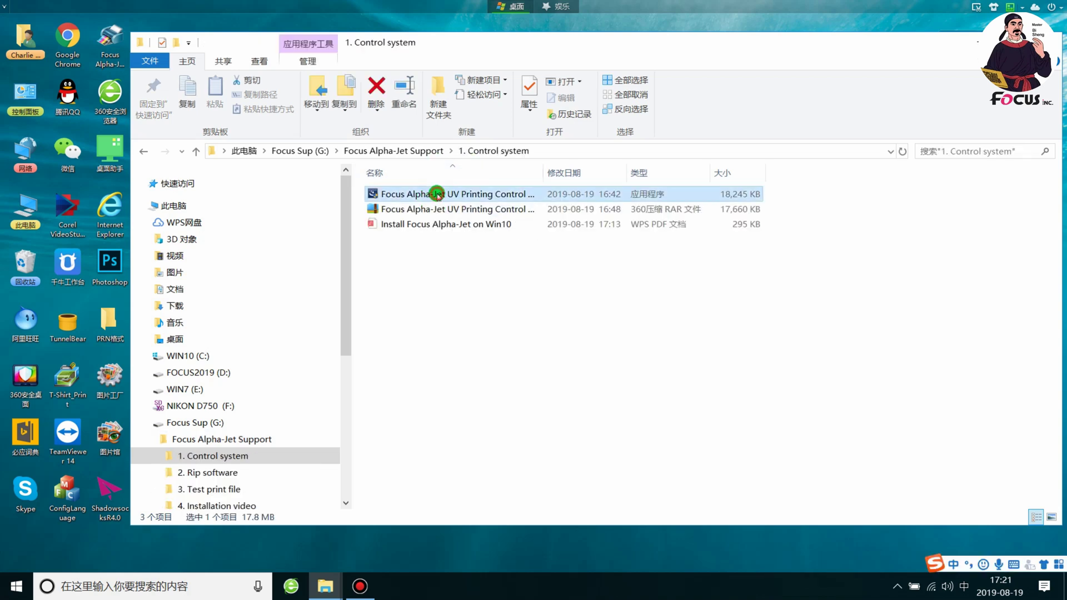
pyautogui.moveTo(544, 172); pyautogui.dragTo(646, 181)
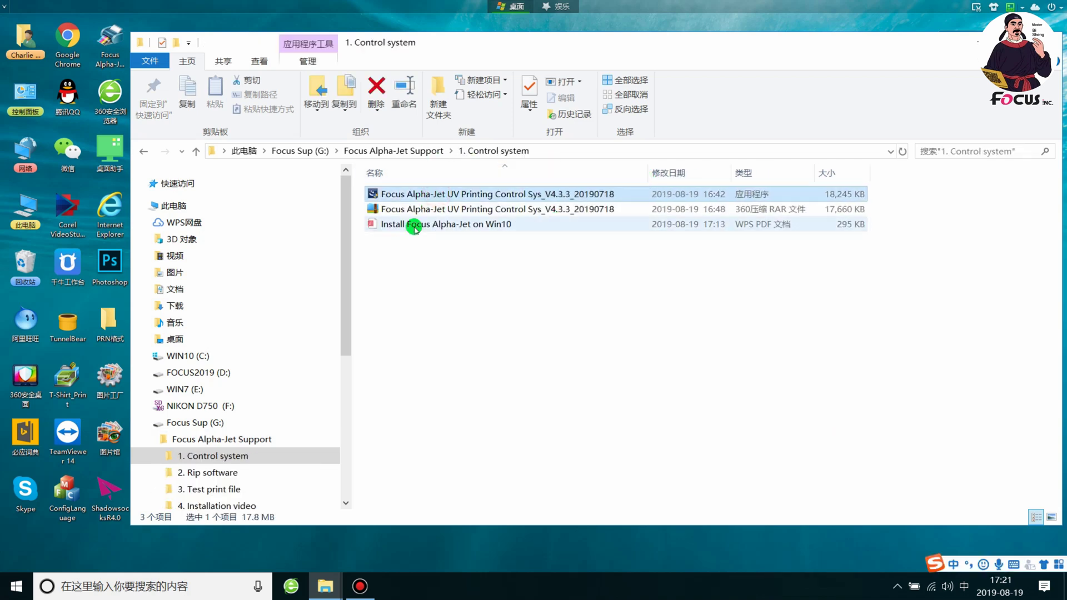
# Look over the 5. User manual and 6. Trouble shooting folders, then reopen 1. Control system showing full file names.
pyautogui.click(419, 151)
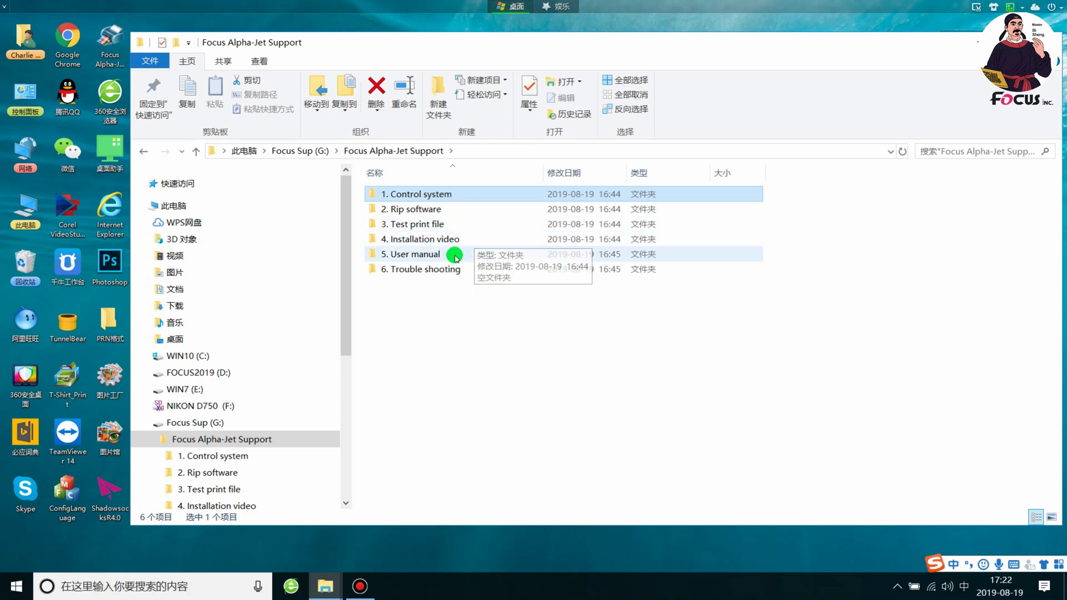
pyautogui.click(493, 254)
pyautogui.click(470, 269)
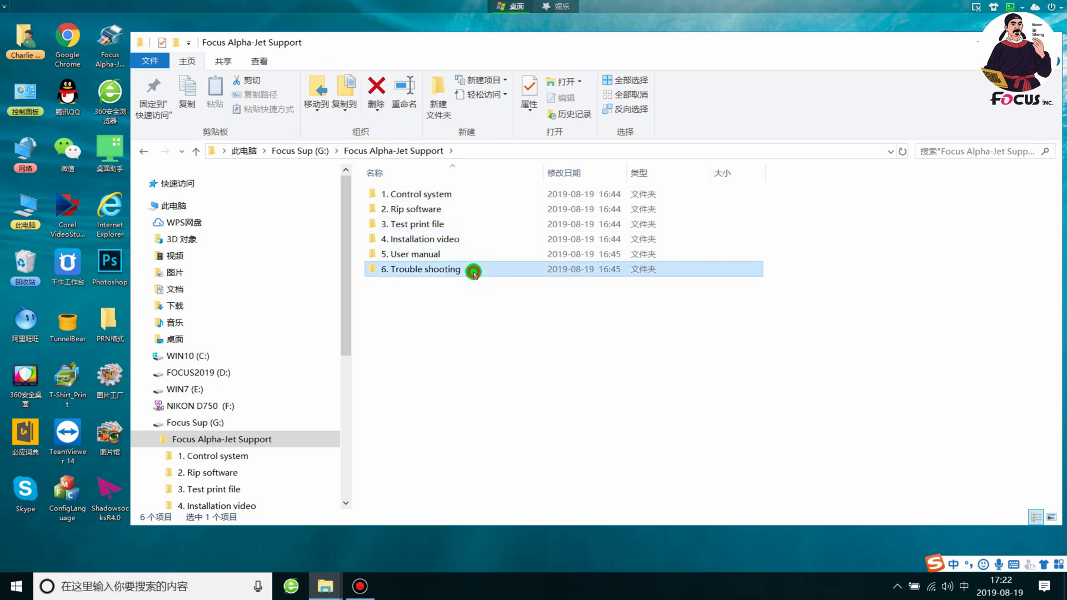
pyautogui.doubleClick(454, 196)
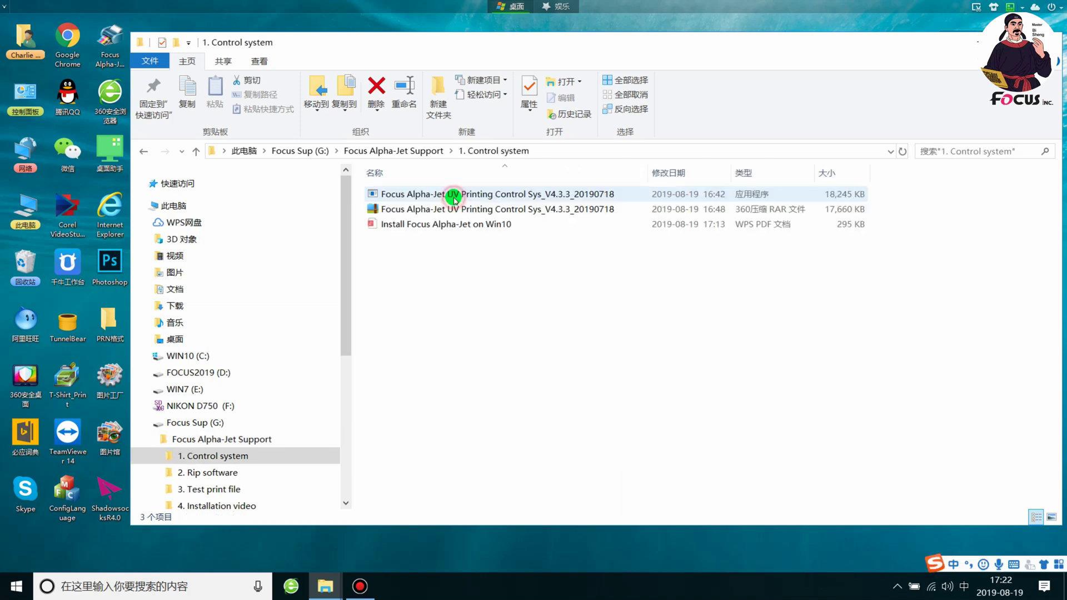
pyautogui.moveTo(647, 173); pyautogui.dragTo(776, 173)
pyautogui.click(425, 210)
pyautogui.click(424, 193)
pyautogui.click(424, 209)
pyautogui.click(443, 194)
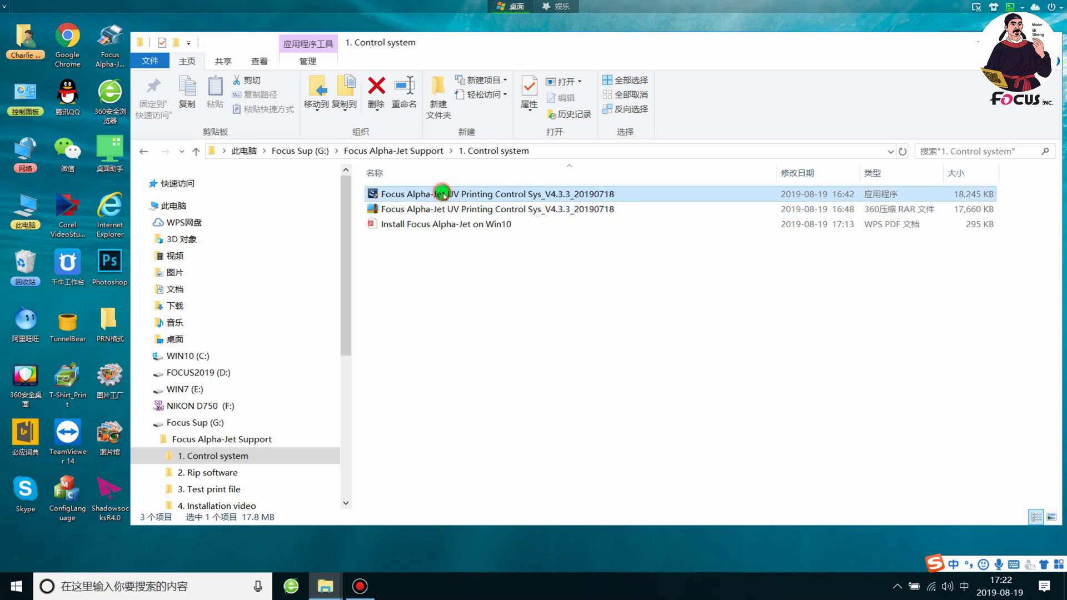
pyautogui.click(452, 257)
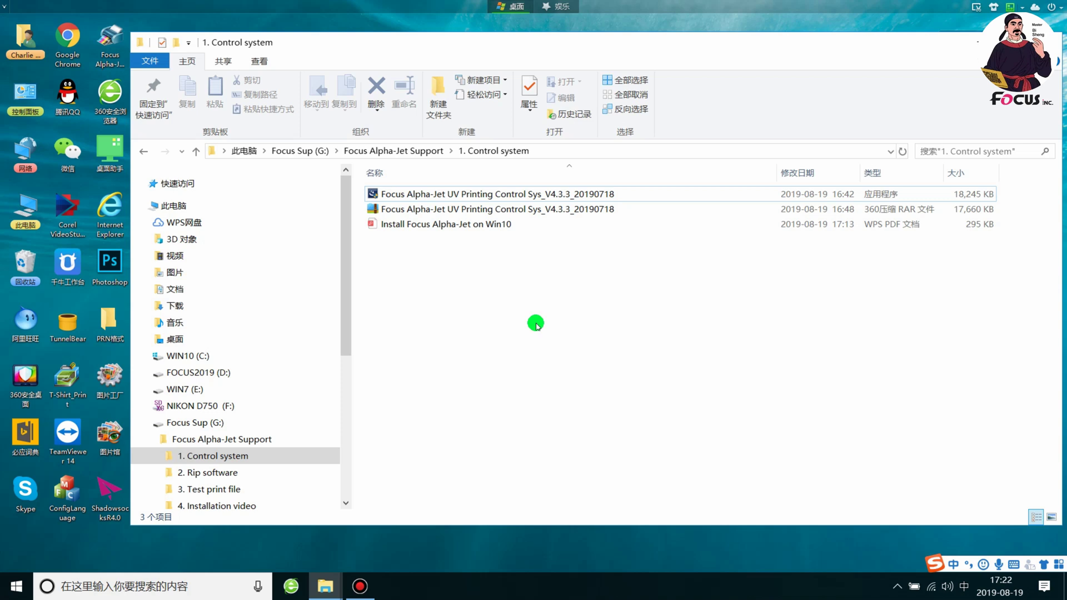
# Open the Install Focus Alpha-Jet on Win10 PDF in WPS at step 1, disabling driver signature enforcement.
pyautogui.doubleClick(496, 225)
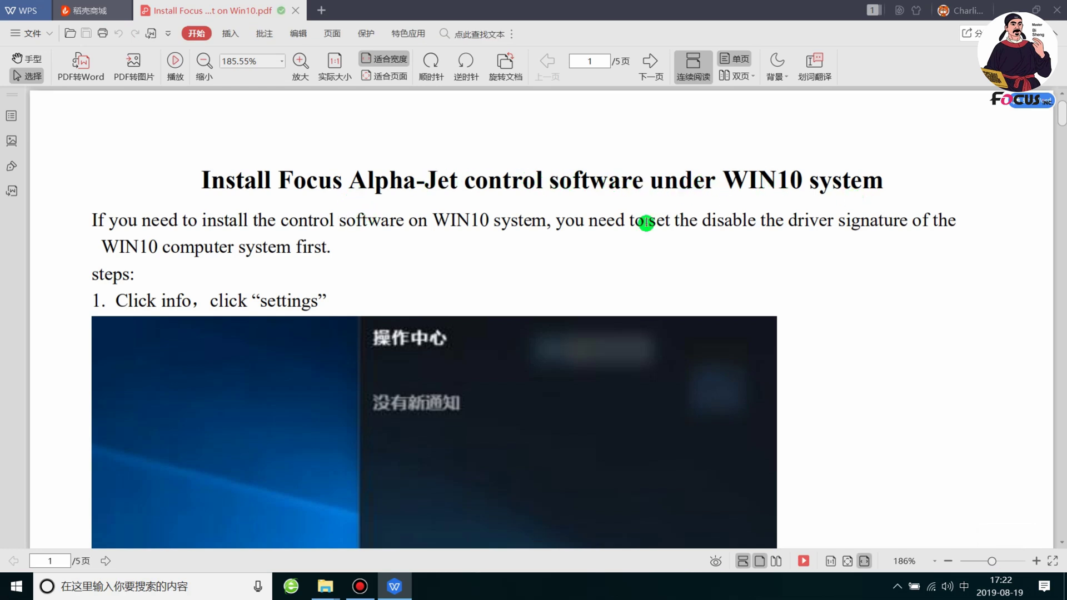
pyautogui.scroll(-1, 622, 227)
pyautogui.scroll(-1, 623, 227)
pyautogui.scroll(1, 617, 226)
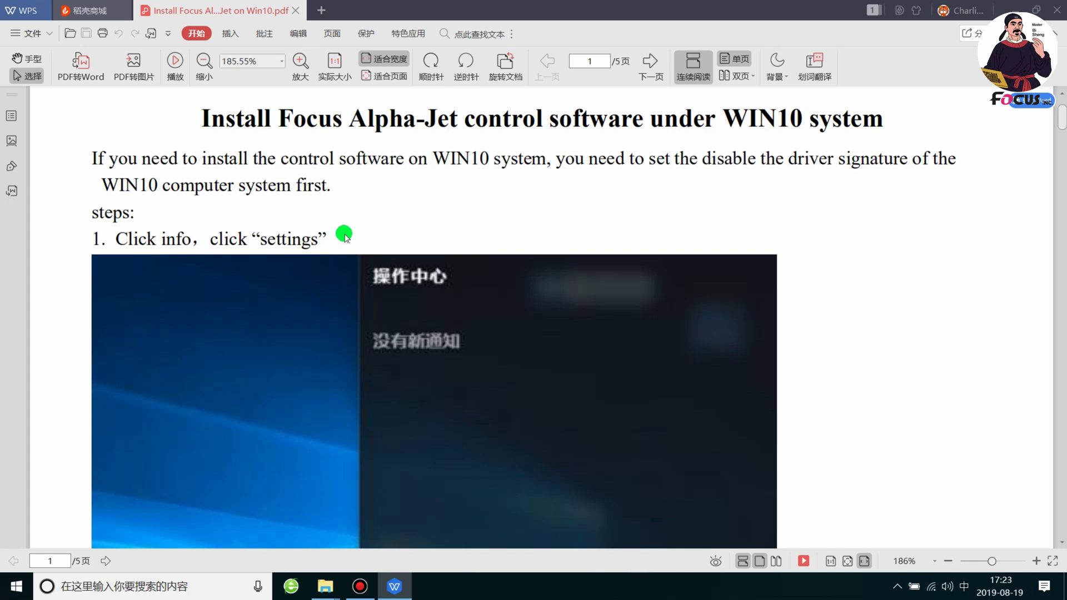
pyautogui.click(7, 593)
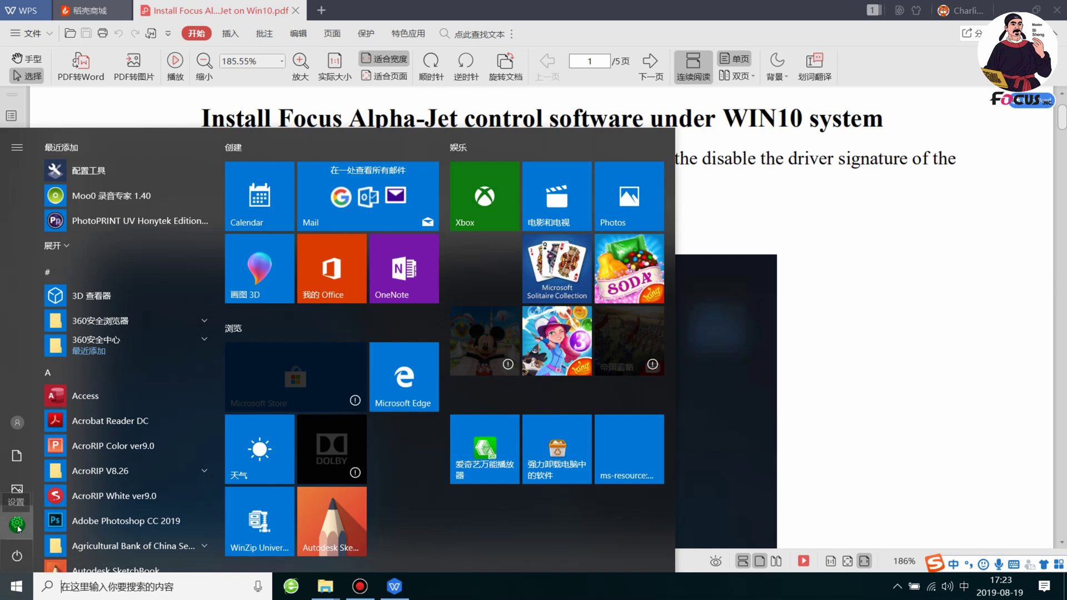
# Go to Settings > Update & Security > Recovery to reach the advanced startup option.
pyautogui.click(17, 524)
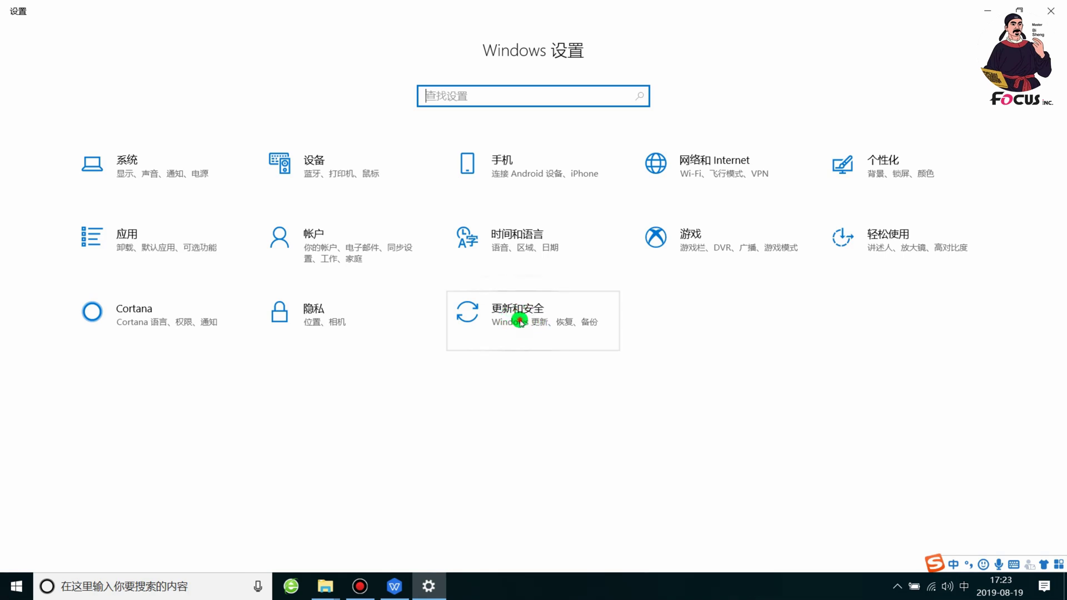
pyautogui.click(521, 322)
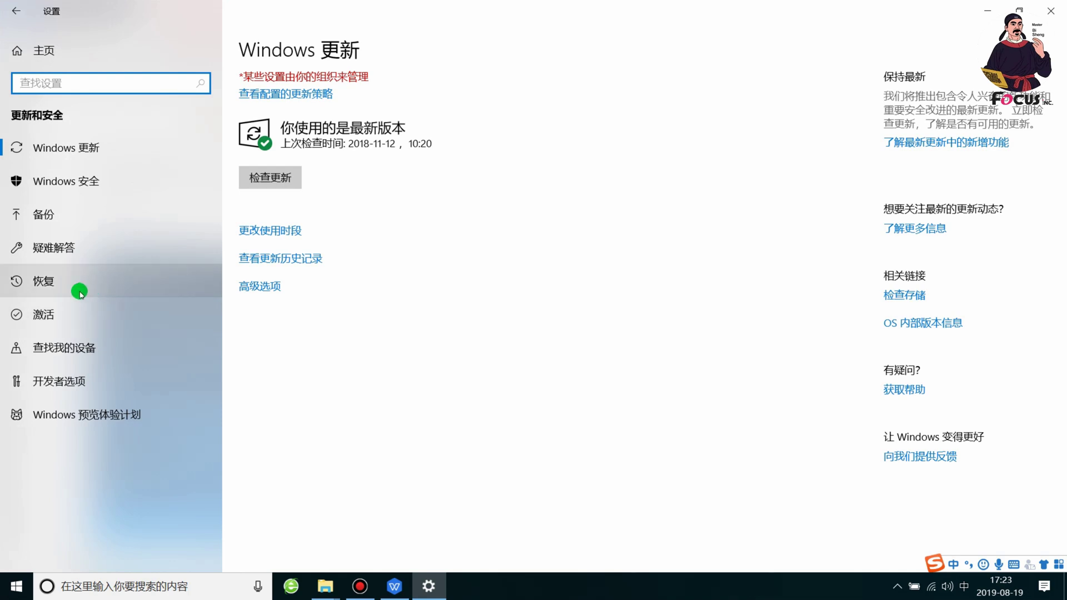
pyautogui.click(62, 287)
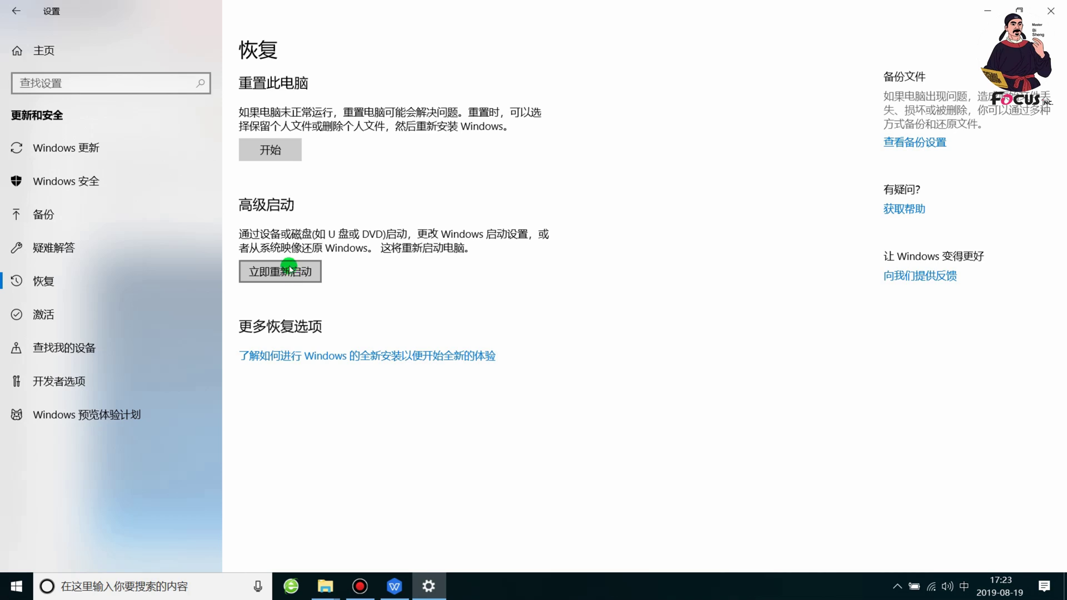
# Return to the install guide and read down to page 3, step 5: choose advanced options from Troubleshoot.
pyautogui.moveTo(394, 587)
pyautogui.click(410, 471)
pyautogui.scroll(-1, 318, 357)
pyautogui.scroll(-10, 318, 357)
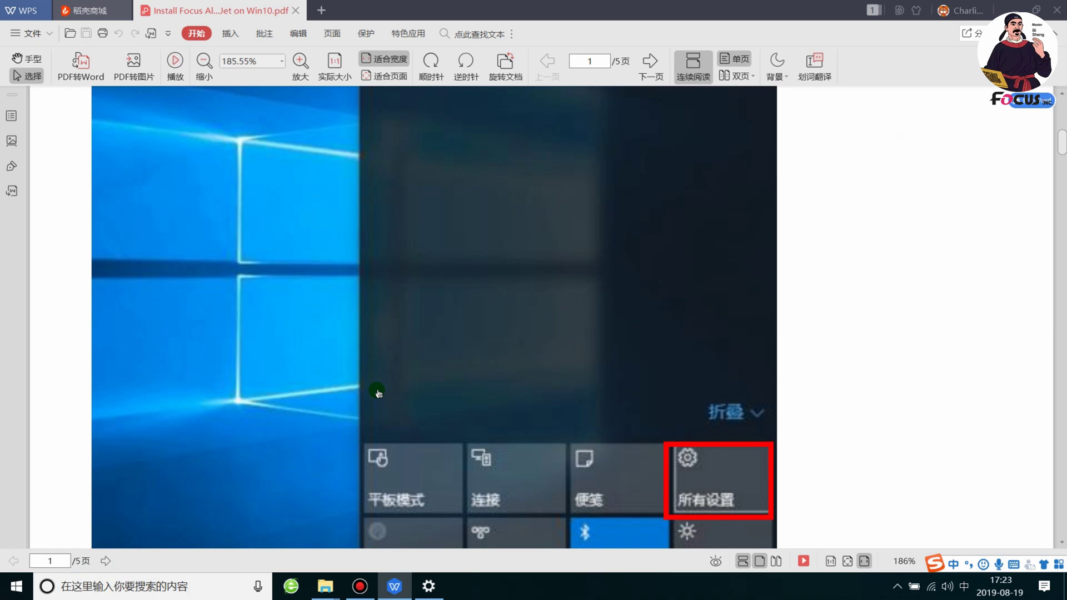
pyautogui.scroll(4, 314, 318)
pyautogui.scroll(-2, 281, 389)
pyautogui.scroll(1, 722, 334)
pyautogui.scroll(-8, 667, 378)
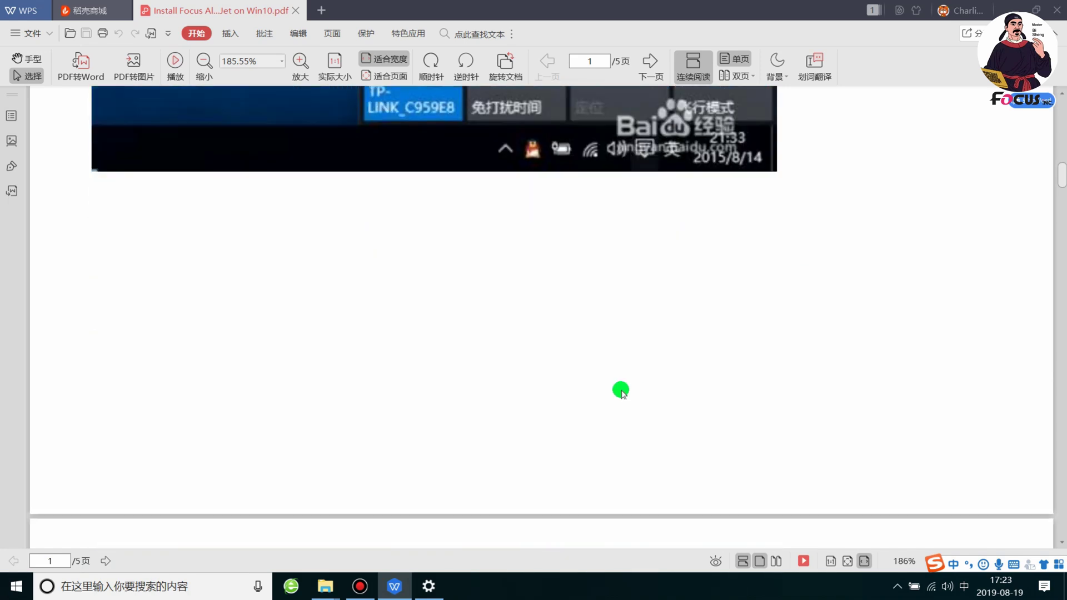
pyautogui.scroll(-3, 262, 348)
pyautogui.scroll(-1, 299, 364)
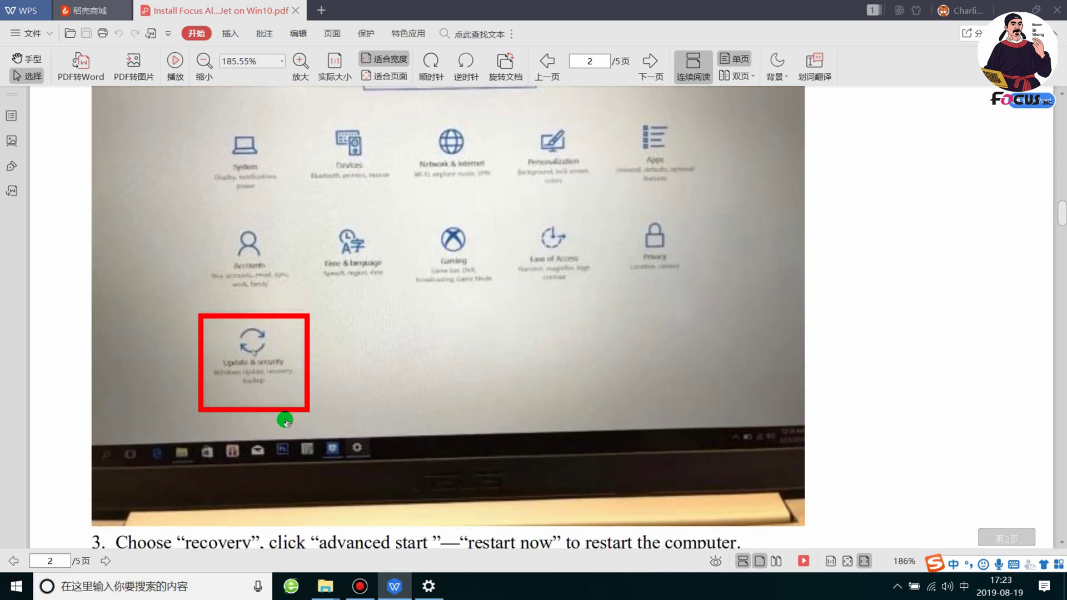
pyautogui.scroll(-3, 281, 422)
pyautogui.scroll(-5, 255, 272)
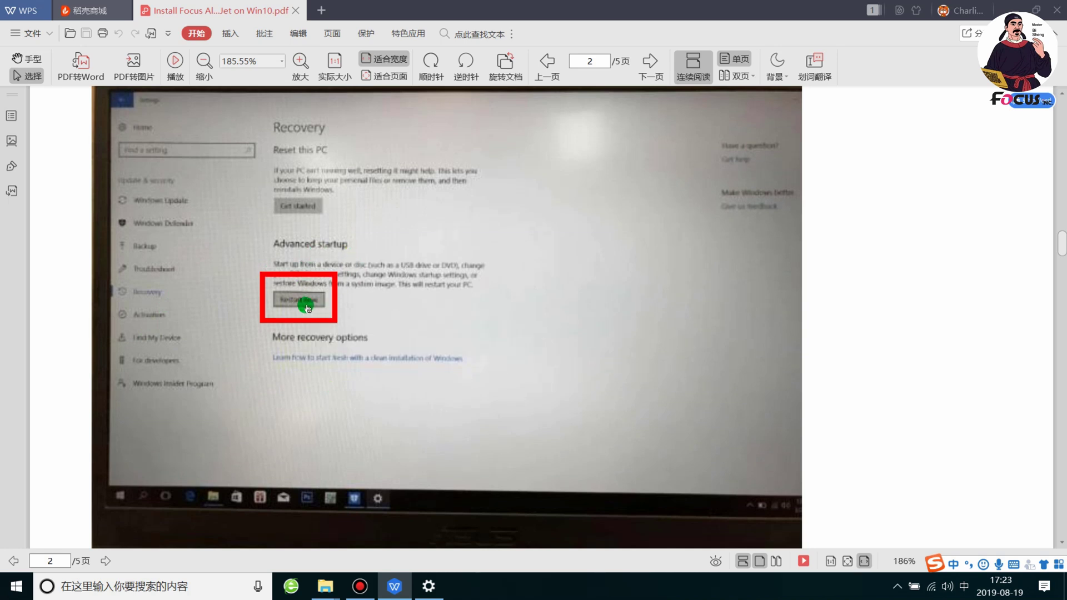
pyautogui.scroll(-10, 319, 308)
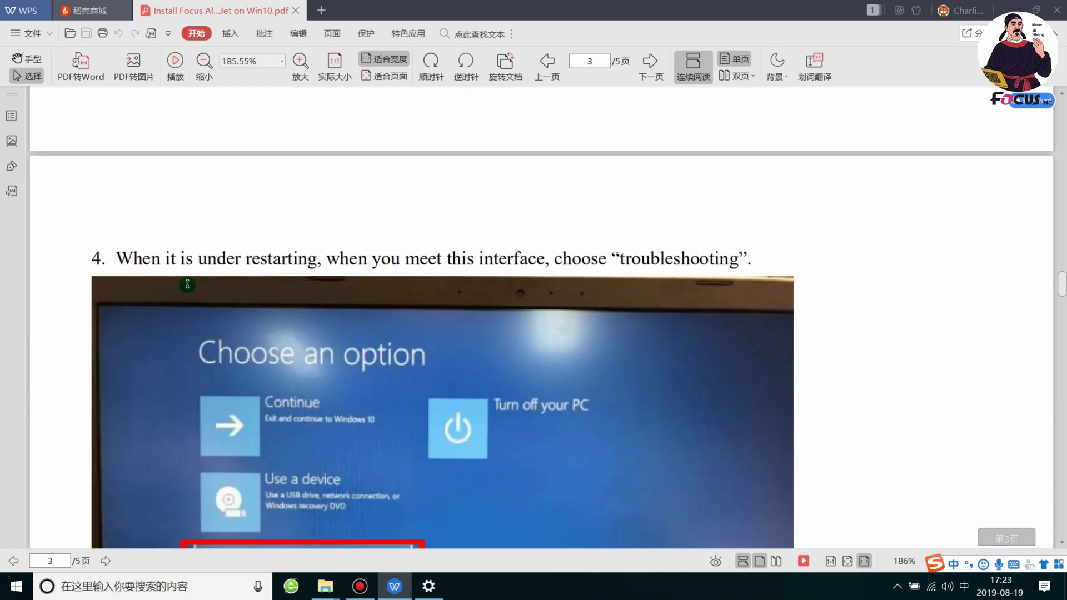
pyautogui.scroll(-1, 153, 268)
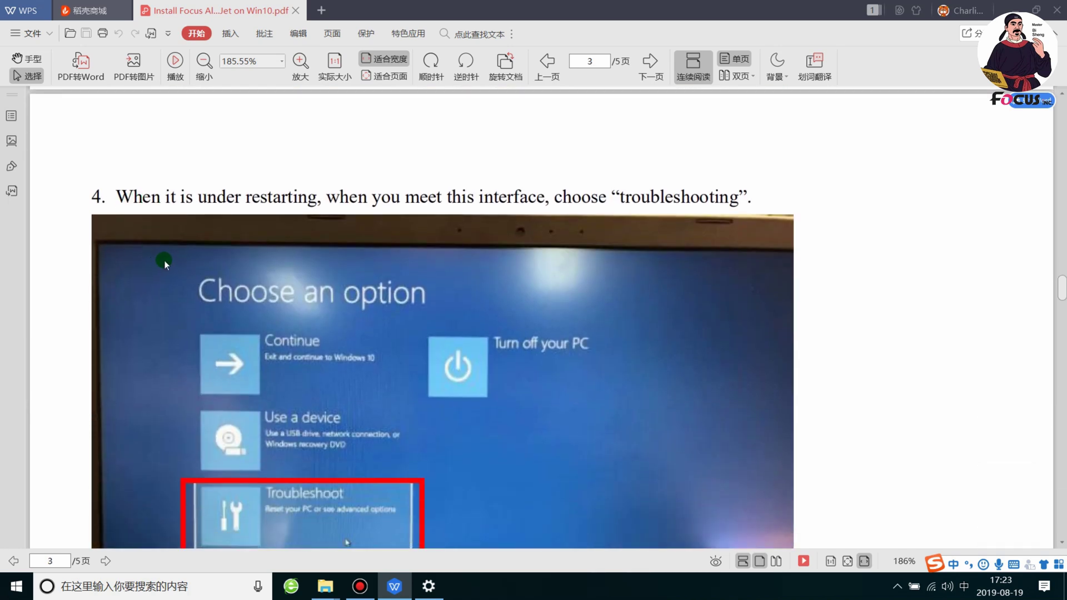
pyautogui.scroll(-1, 183, 263)
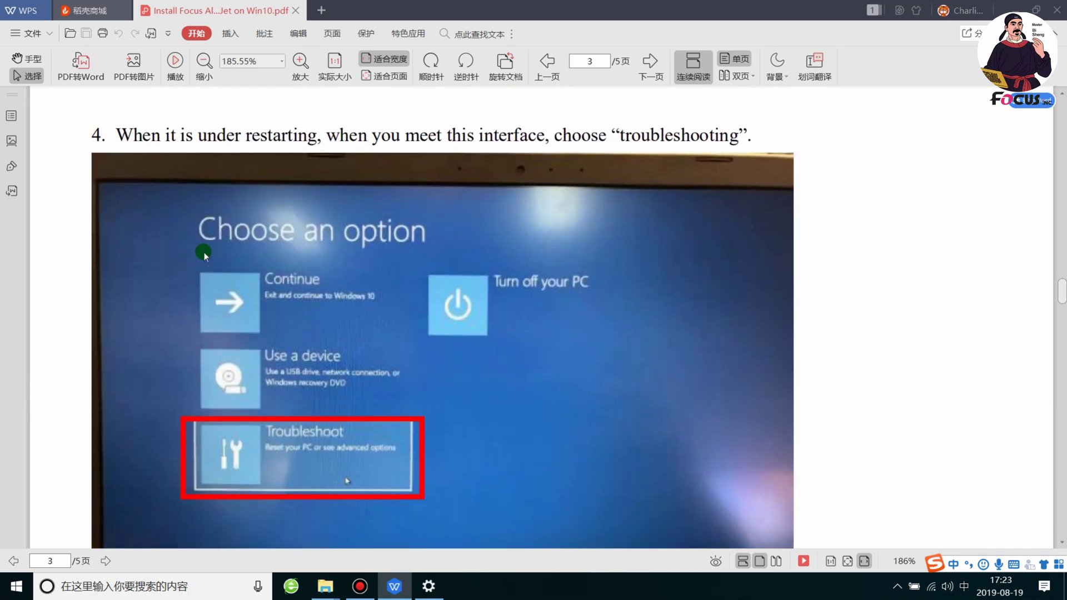
pyautogui.scroll(-1, 328, 412)
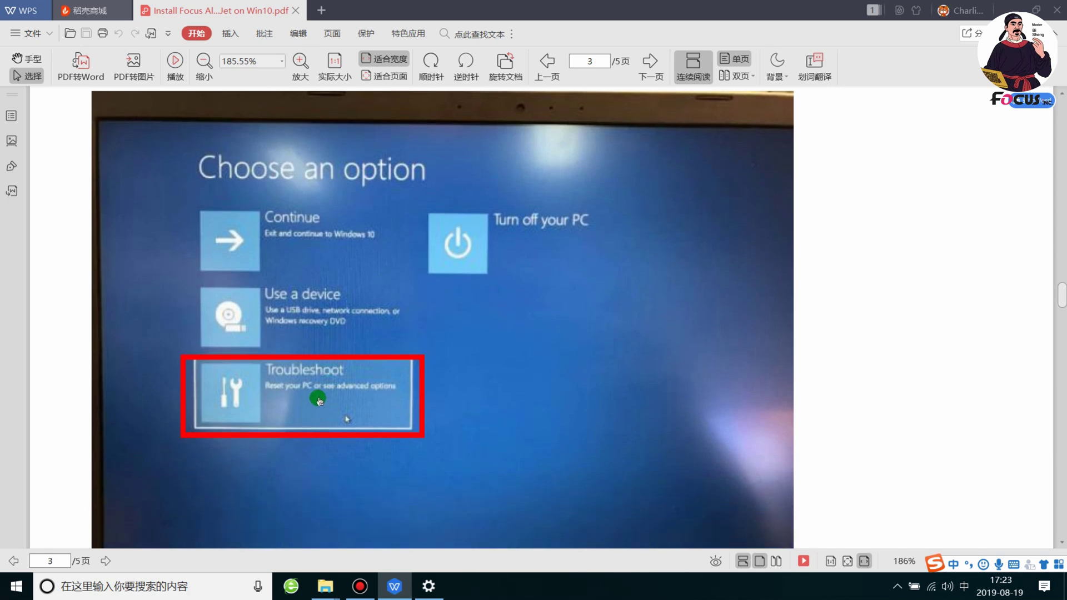
pyautogui.scroll(1, 318, 400)
pyautogui.scroll(-1, 328, 411)
pyautogui.scroll(1, 328, 366)
pyautogui.scroll(-7, 191, 340)
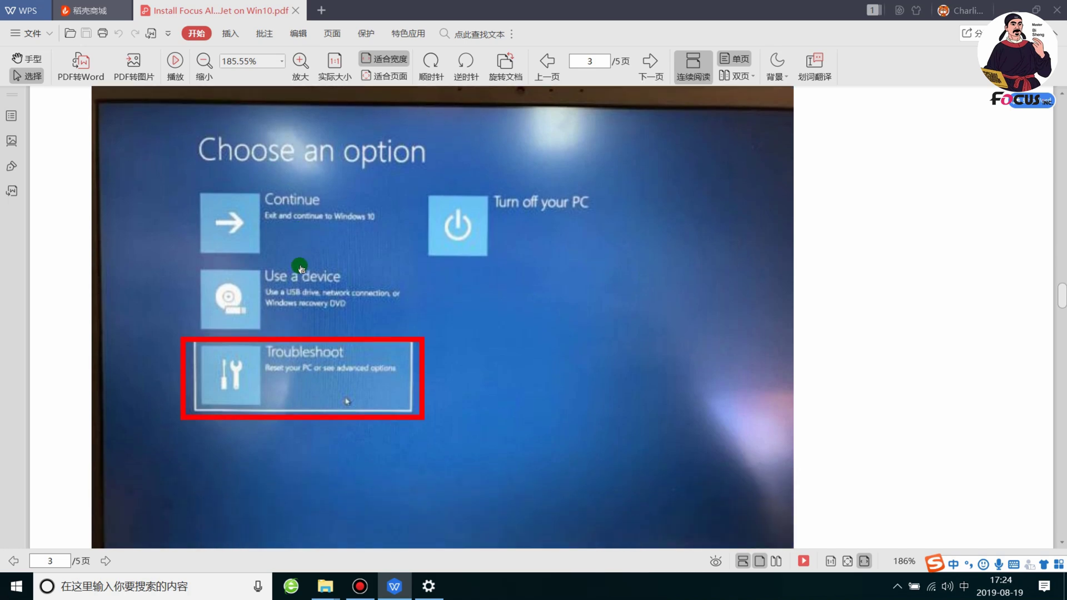
pyautogui.scroll(-3, 200, 376)
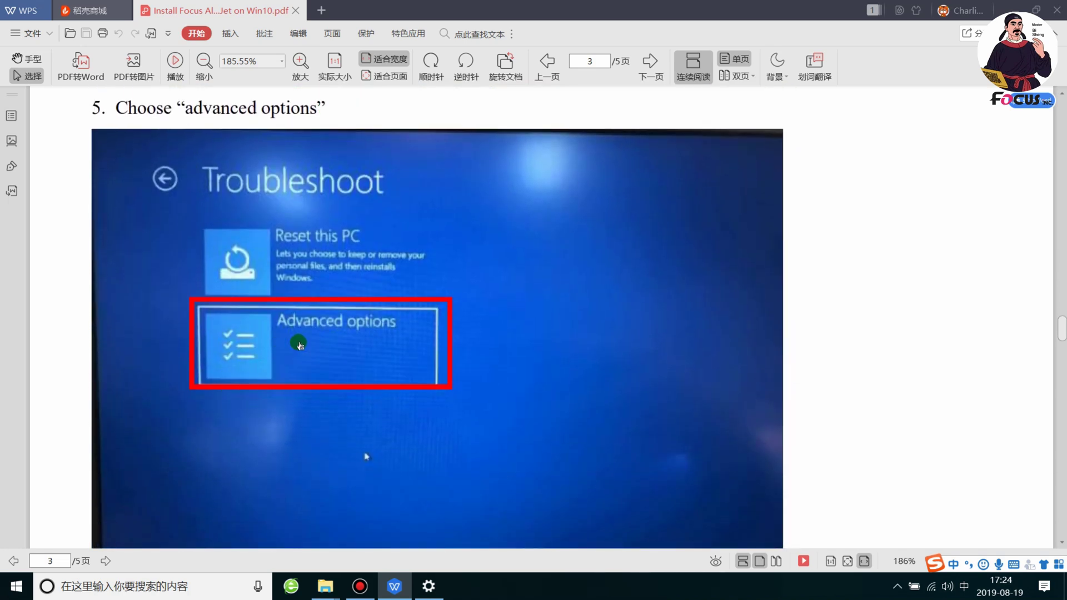
# Read the guide's pages 4–5 through step 11, then close the WPS PDF window.
pyautogui.scroll(-12, 303, 345)
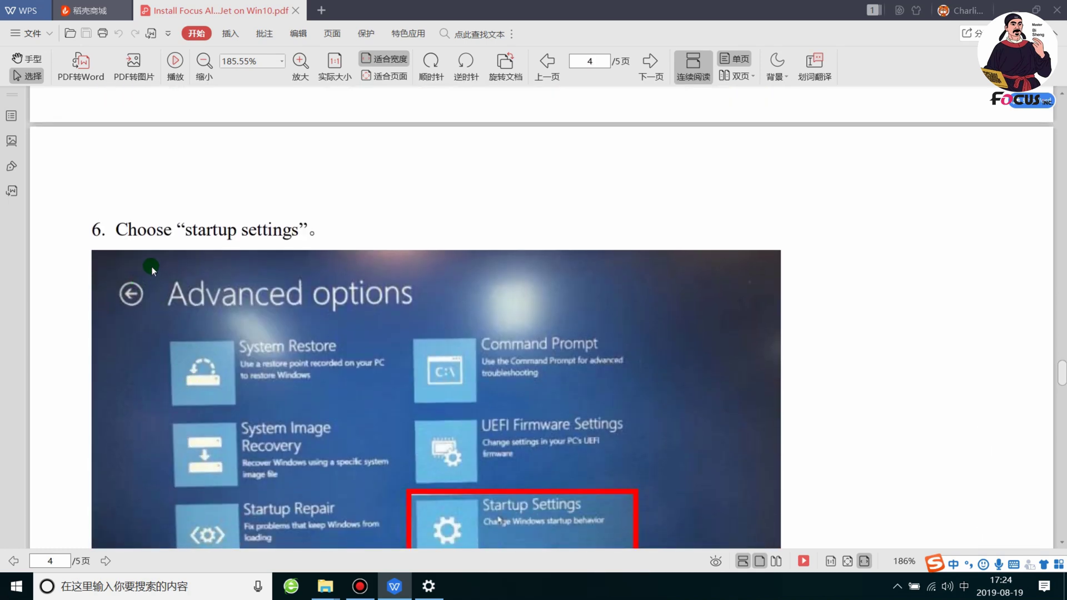
pyautogui.scroll(-1, 167, 266)
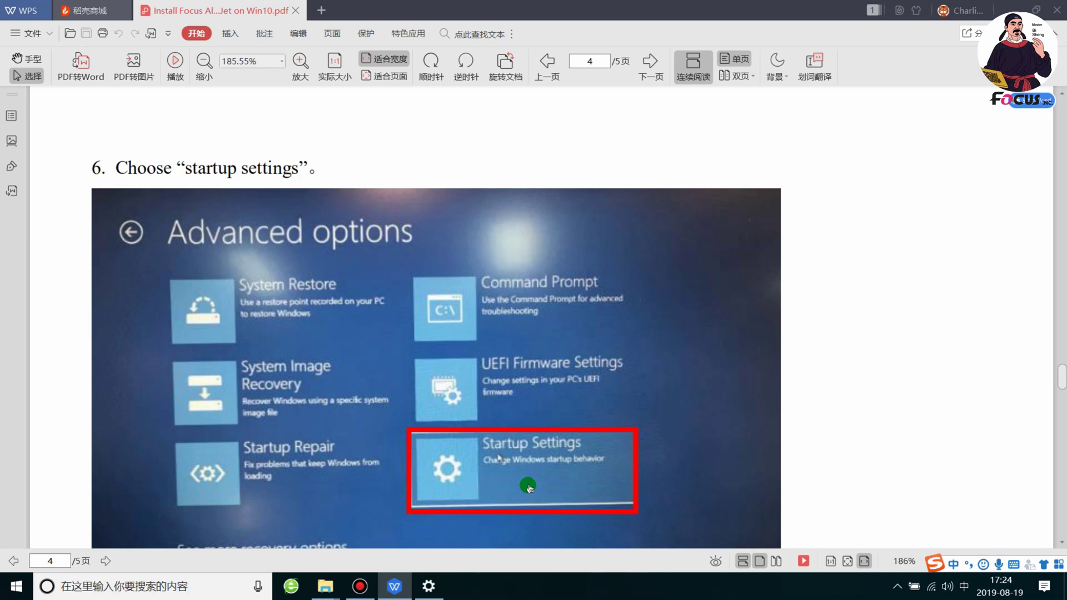
pyautogui.scroll(-3, 534, 478)
pyautogui.scroll(-6, 508, 466)
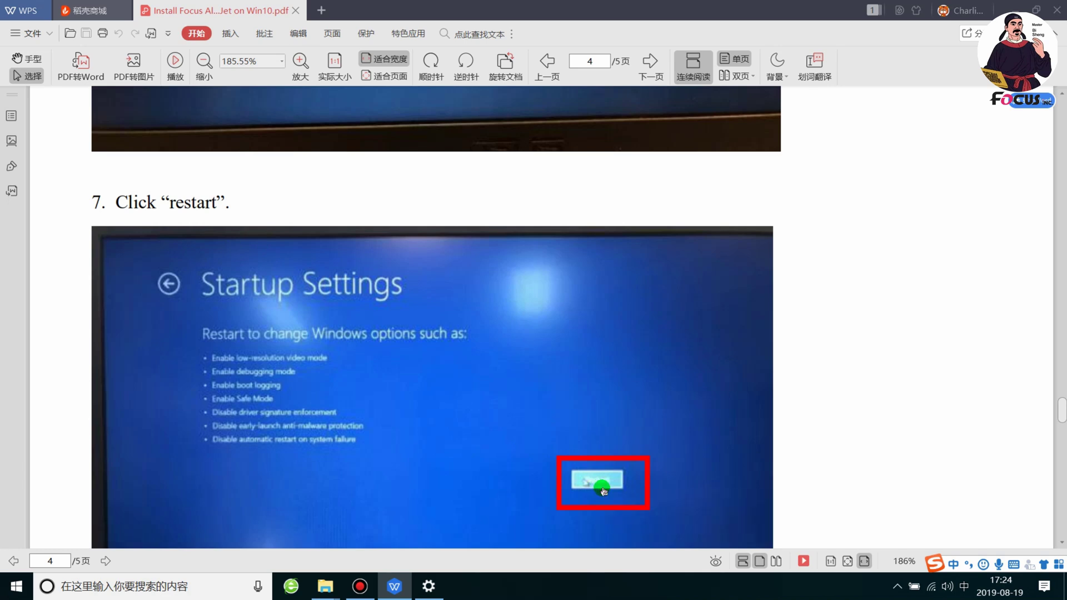
pyautogui.scroll(-6, 600, 483)
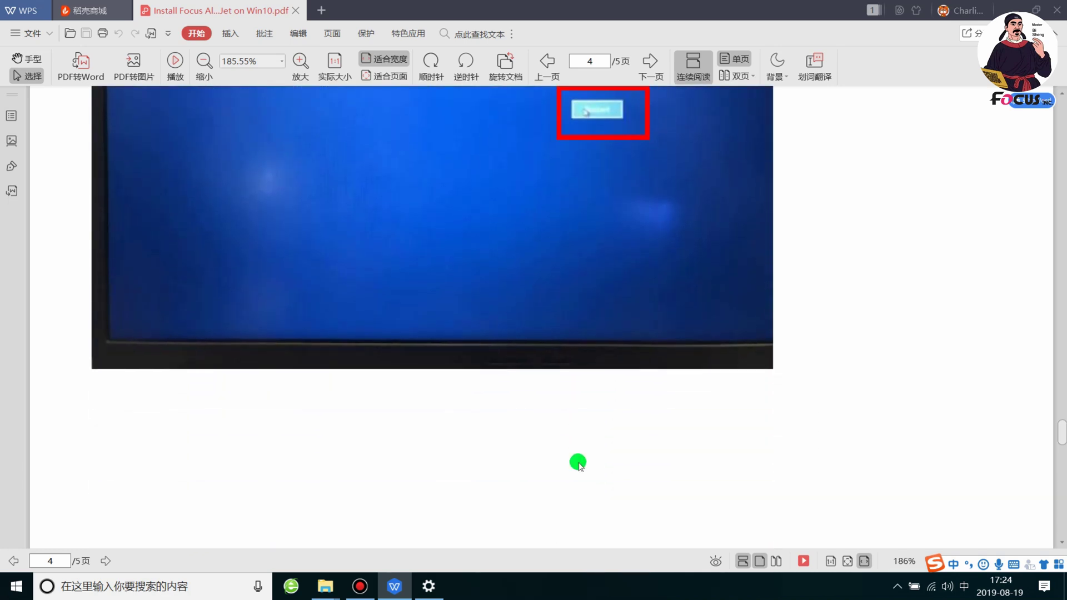
pyautogui.scroll(-8, 579, 464)
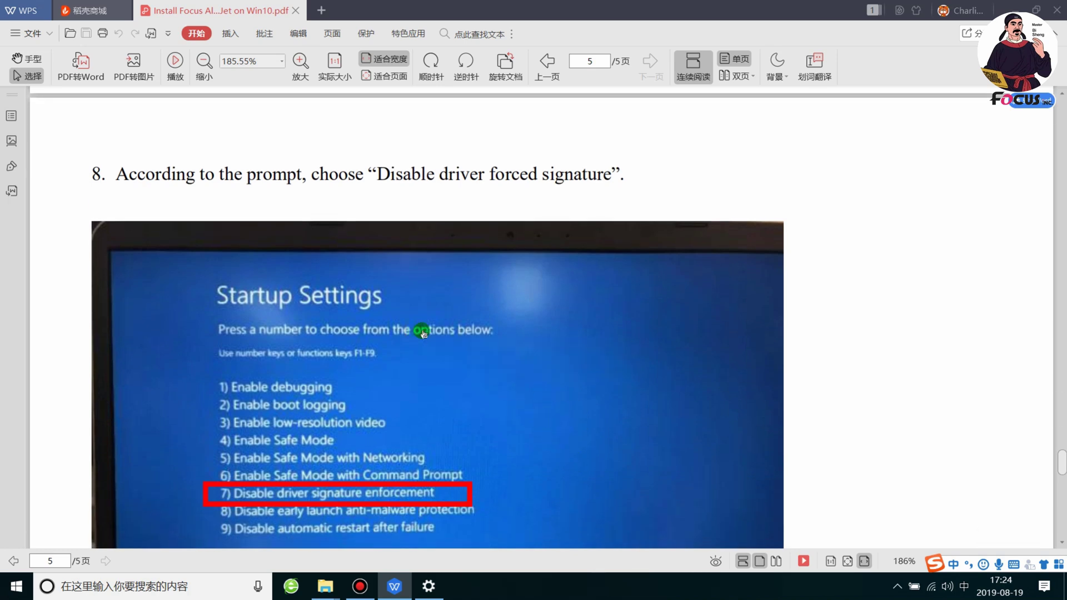
pyautogui.scroll(-1, 483, 393)
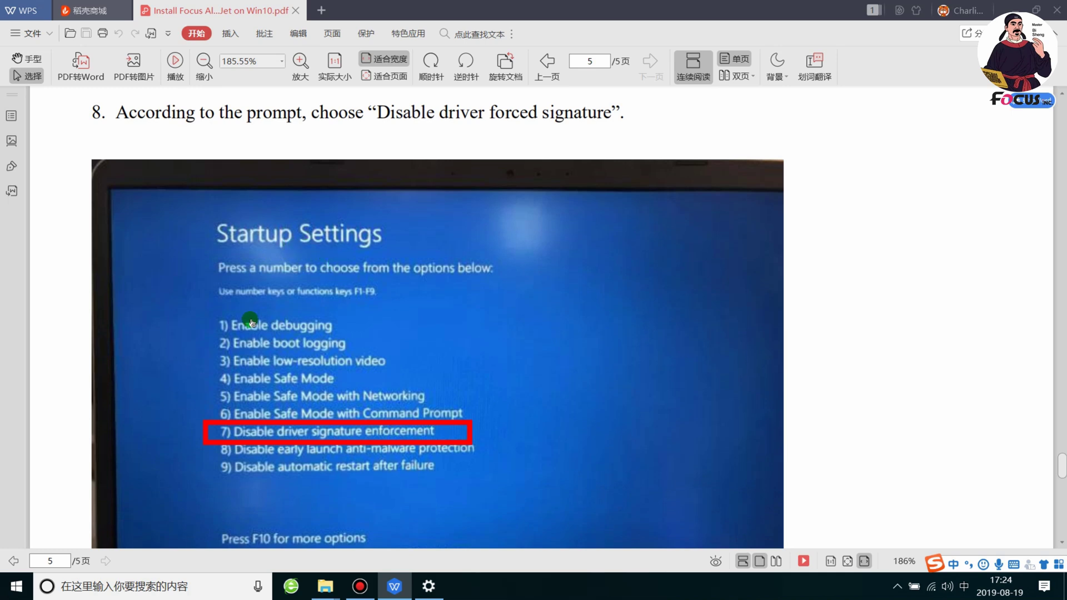
pyautogui.scroll(-1, 258, 478)
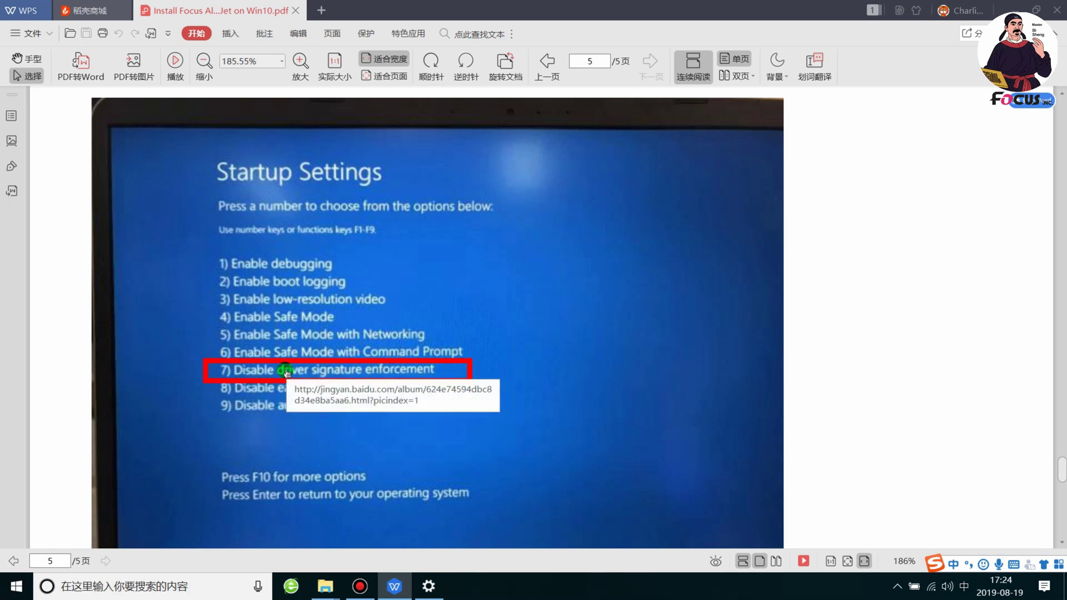
pyautogui.scroll(-3, 286, 373)
pyautogui.scroll(-2, 285, 374)
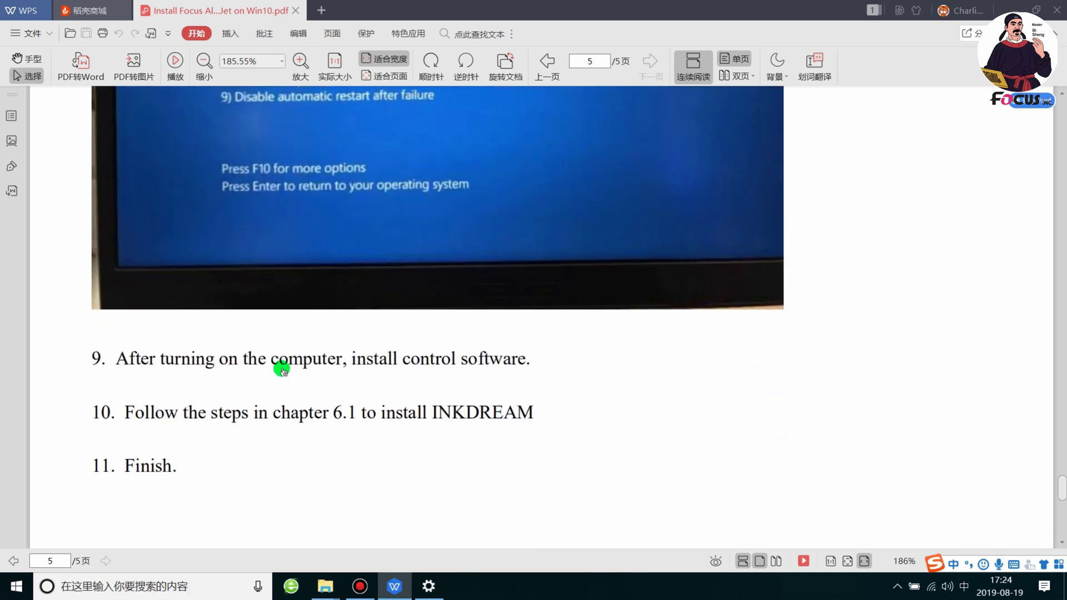
pyautogui.scroll(-2, 339, 375)
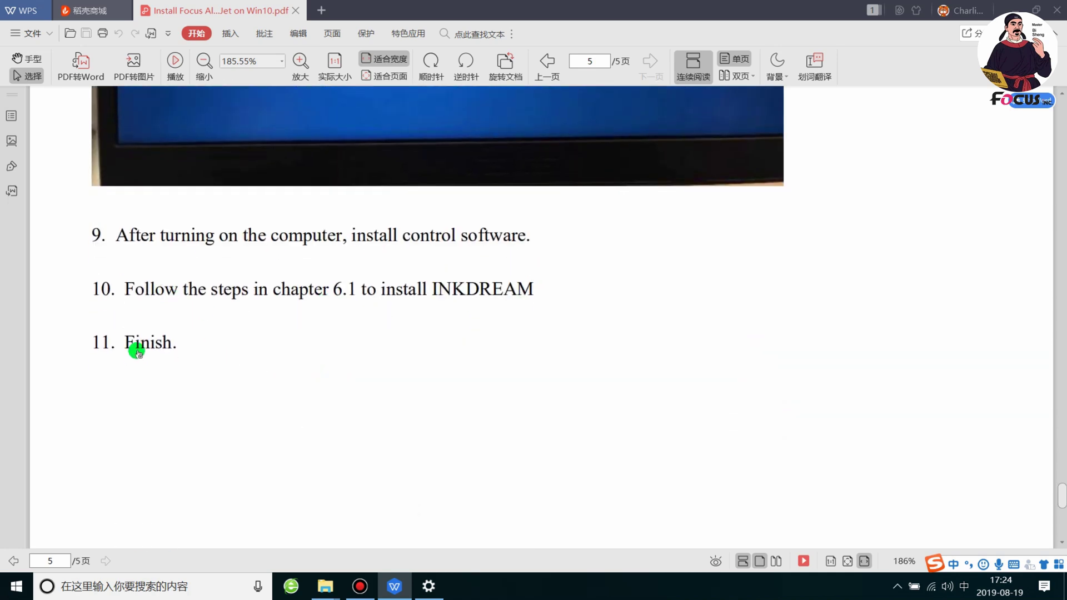
pyautogui.scroll(5, 234, 310)
pyautogui.scroll(1, 281, 424)
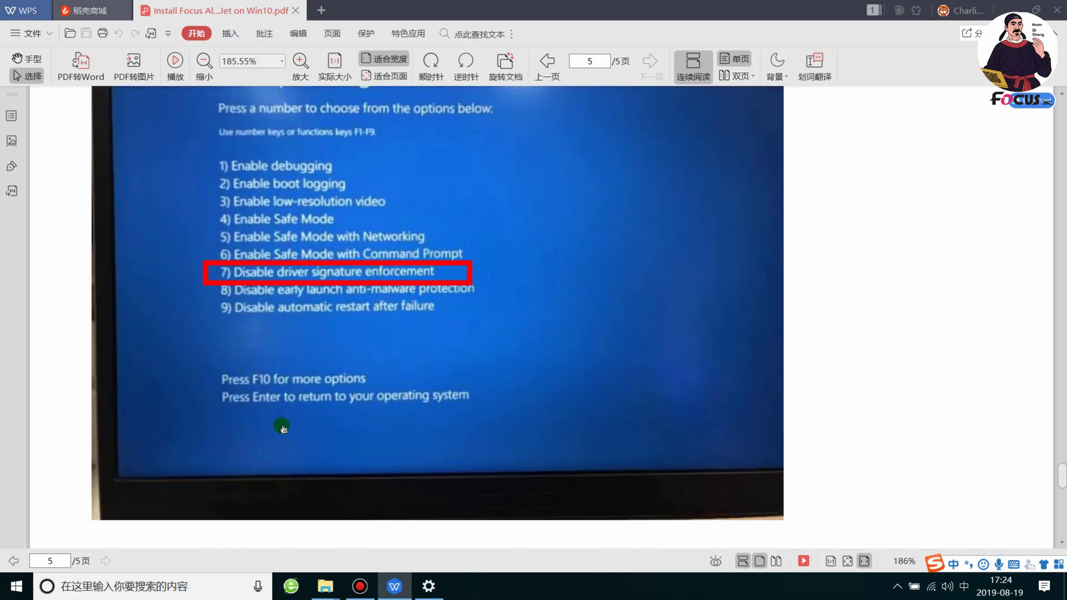
pyautogui.scroll(-1, 281, 424)
pyautogui.scroll(2, 286, 422)
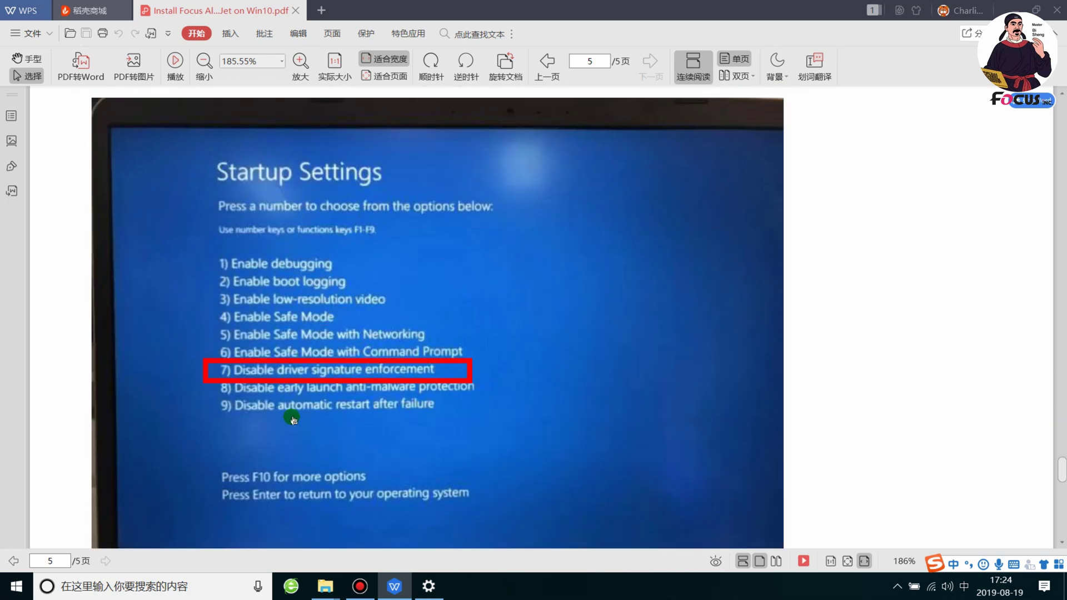
pyautogui.scroll(-2, 291, 419)
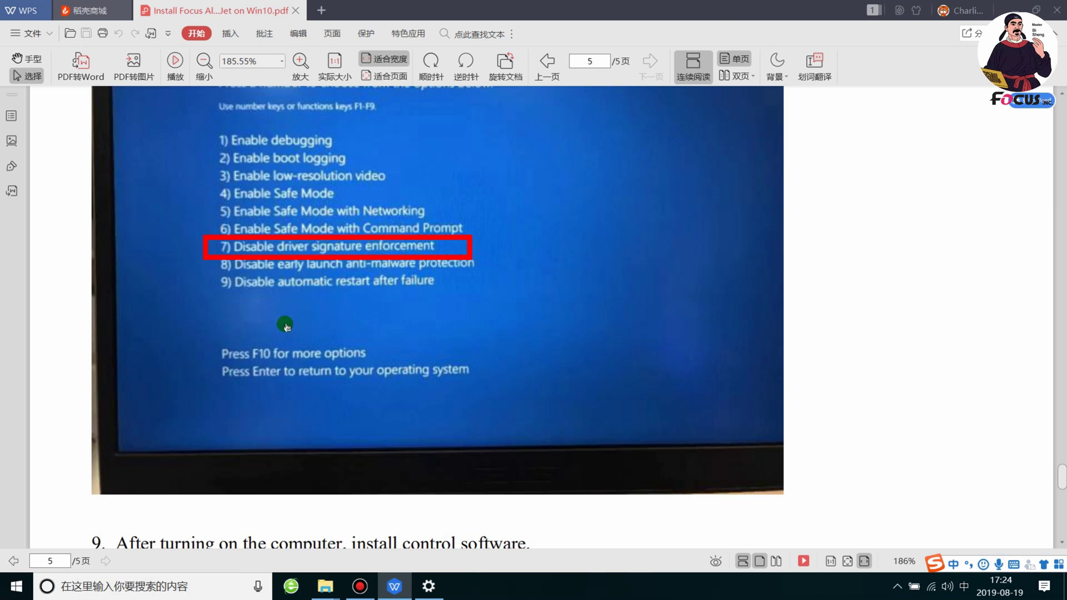
pyautogui.scroll(10, 458, 369)
pyautogui.scroll(10, 521, 382)
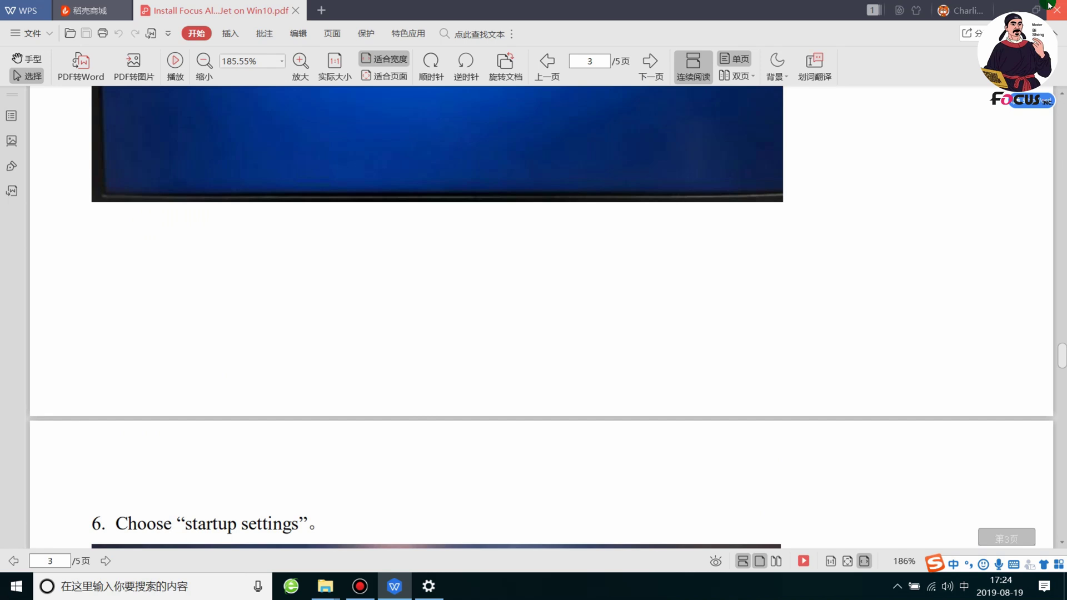
pyautogui.click(1057, 9)
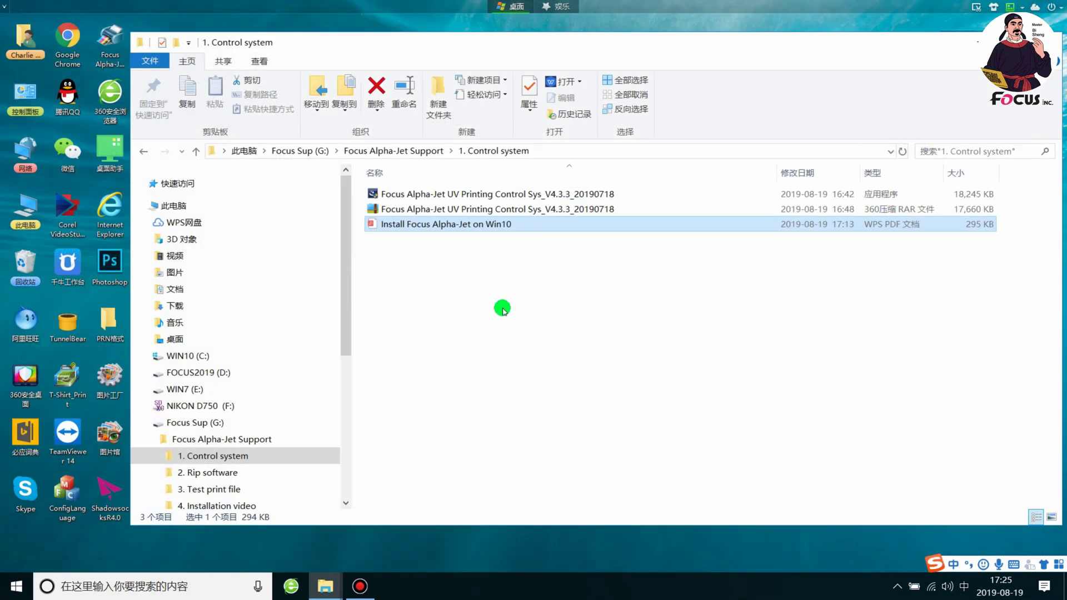
# Launch the Focus Alpha-Jet V4.3.3 control program installer and dismiss its permission prompt.
pyautogui.click(444, 196)
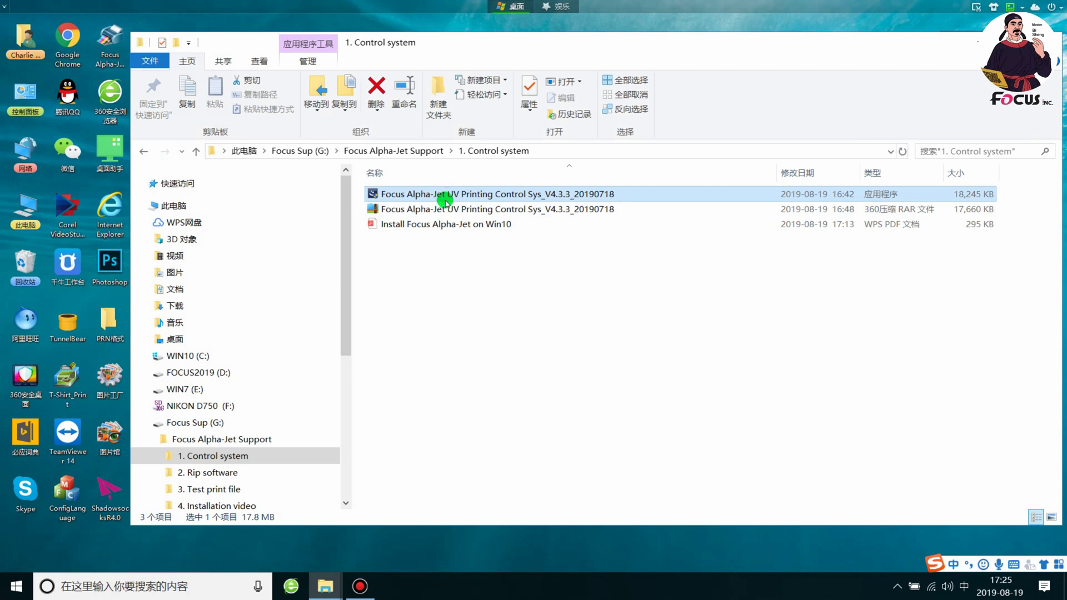
pyautogui.doubleClick(459, 201)
pyautogui.click(538, 436)
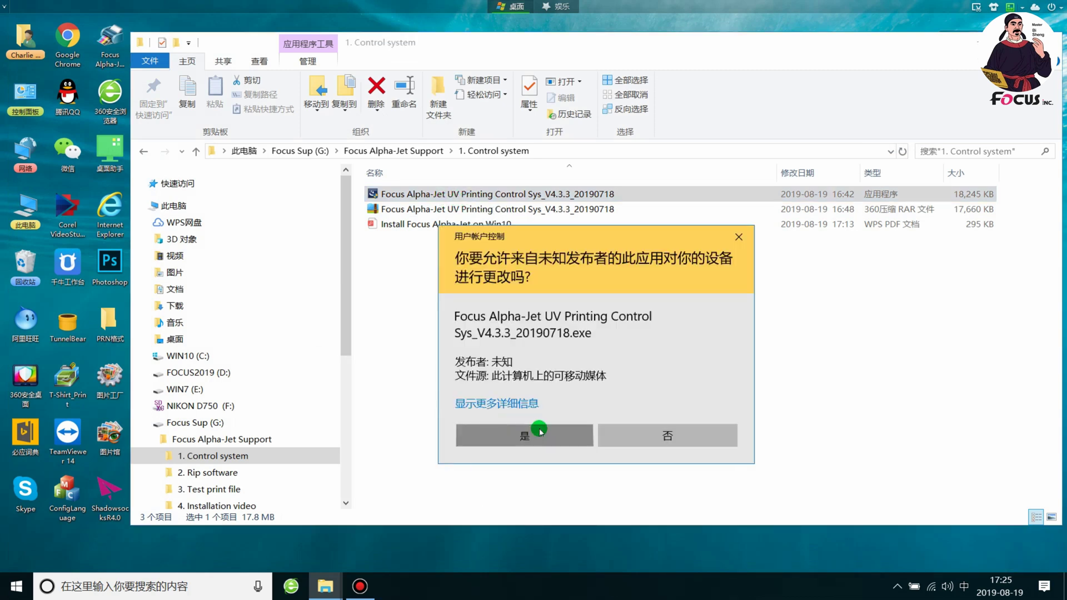
pyautogui.click(750, 241)
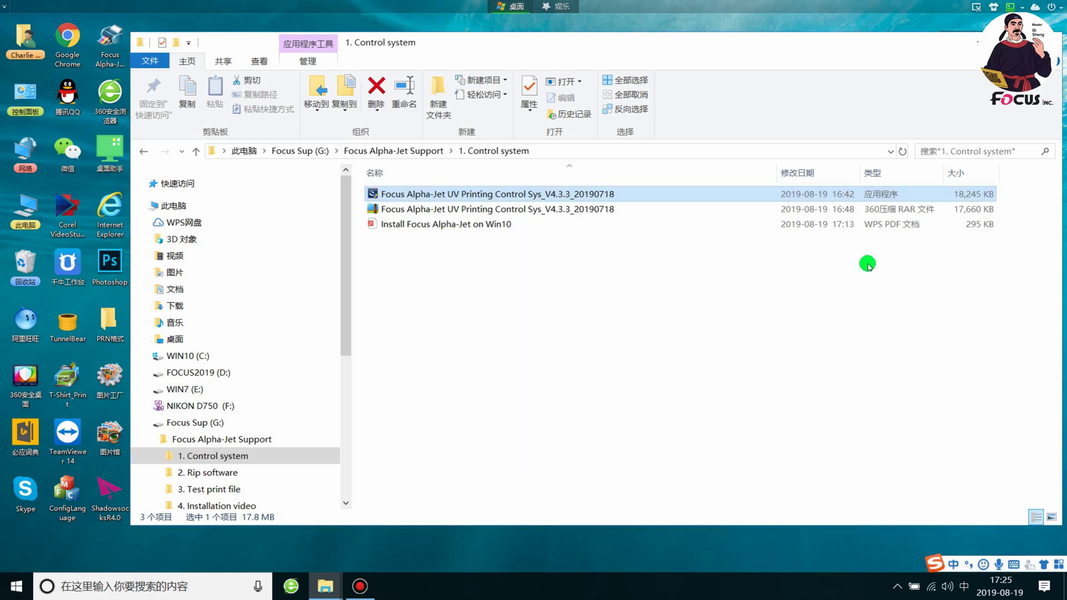
# Toggle the hidden tray icons panel and dismiss the recent documents notification.
pyautogui.click(899, 586)
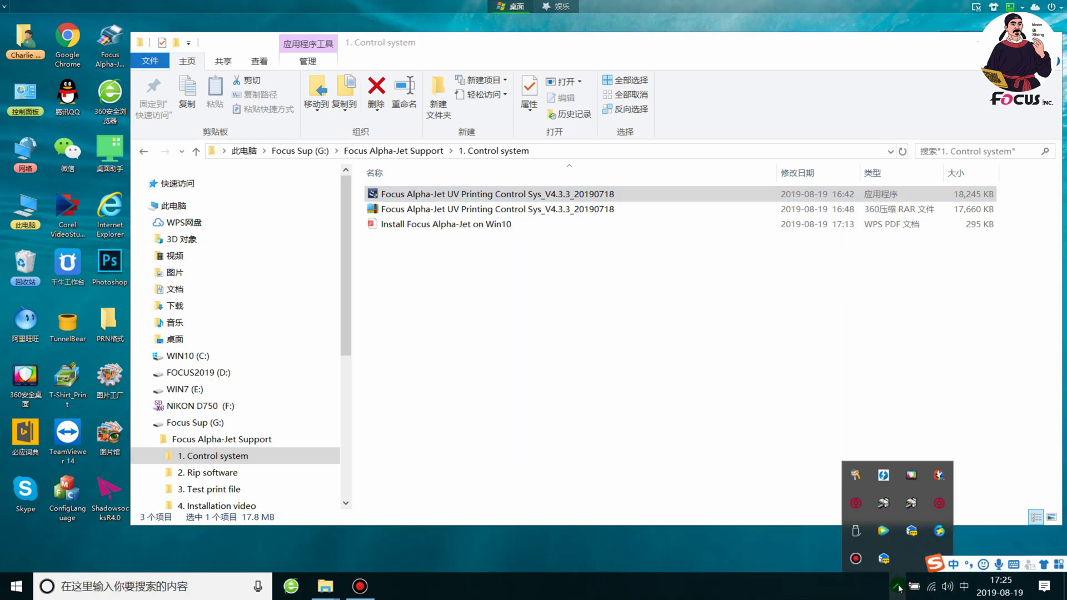
pyautogui.click(884, 559)
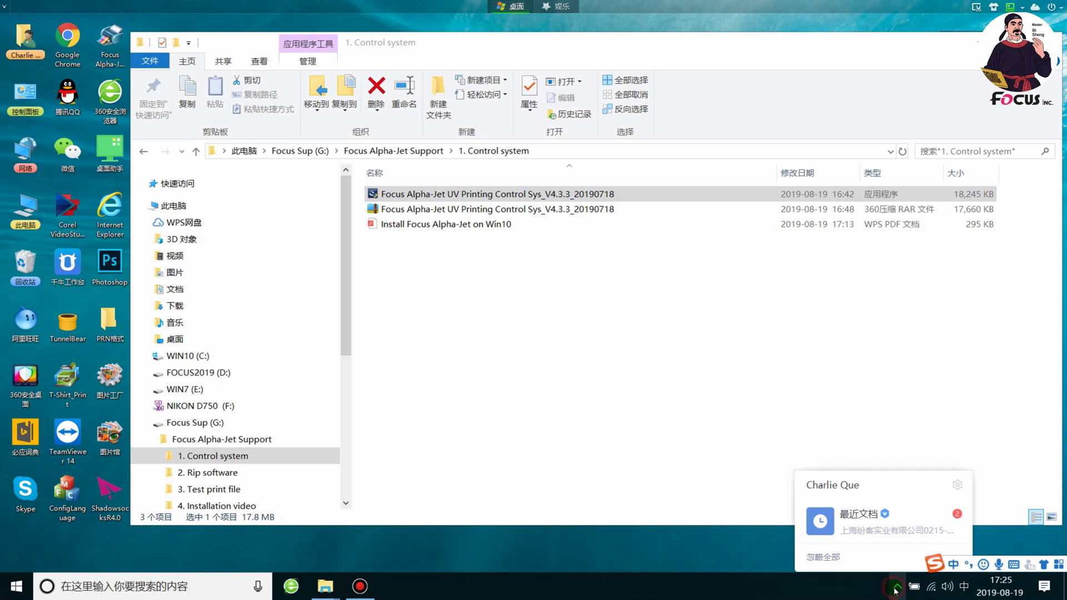
pyautogui.click(896, 588)
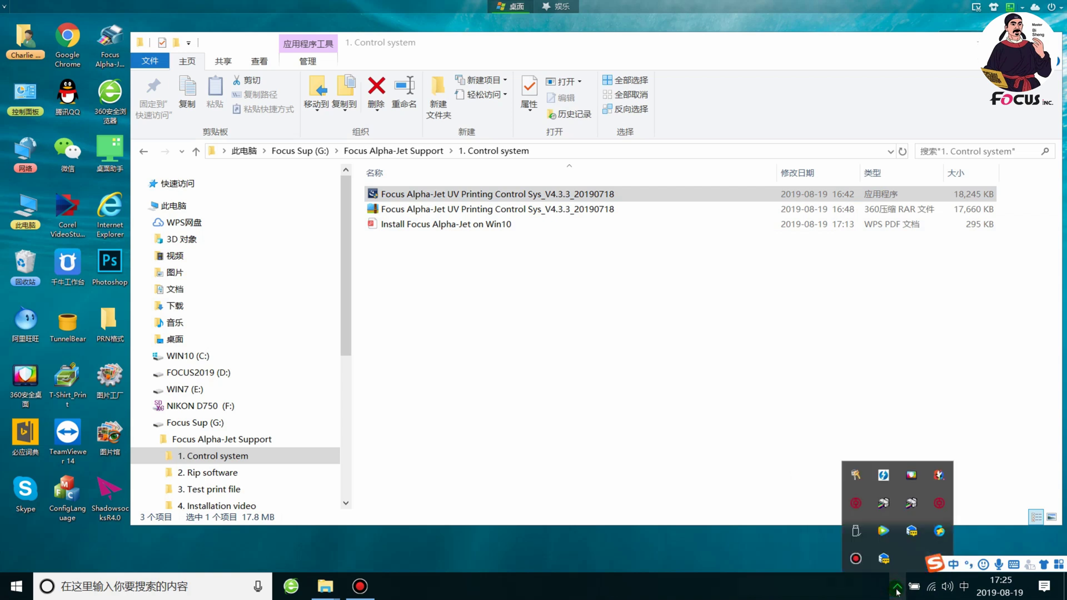
pyautogui.click(885, 559)
pyautogui.click(896, 588)
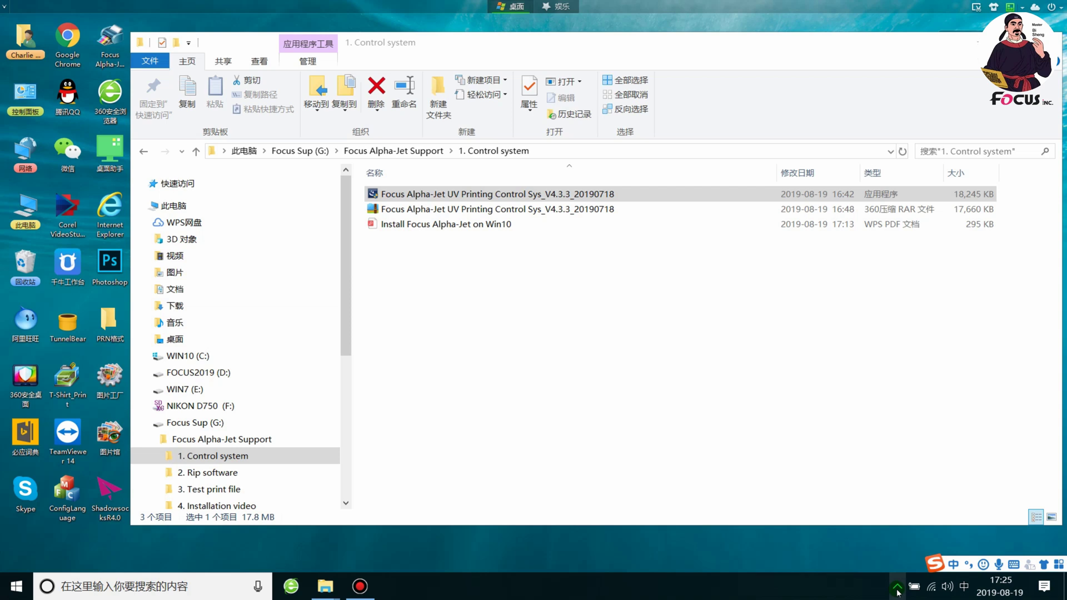
# Quit Tencent Video and a second background app from their tray menus (exit, 退出).
pyautogui.click(897, 588)
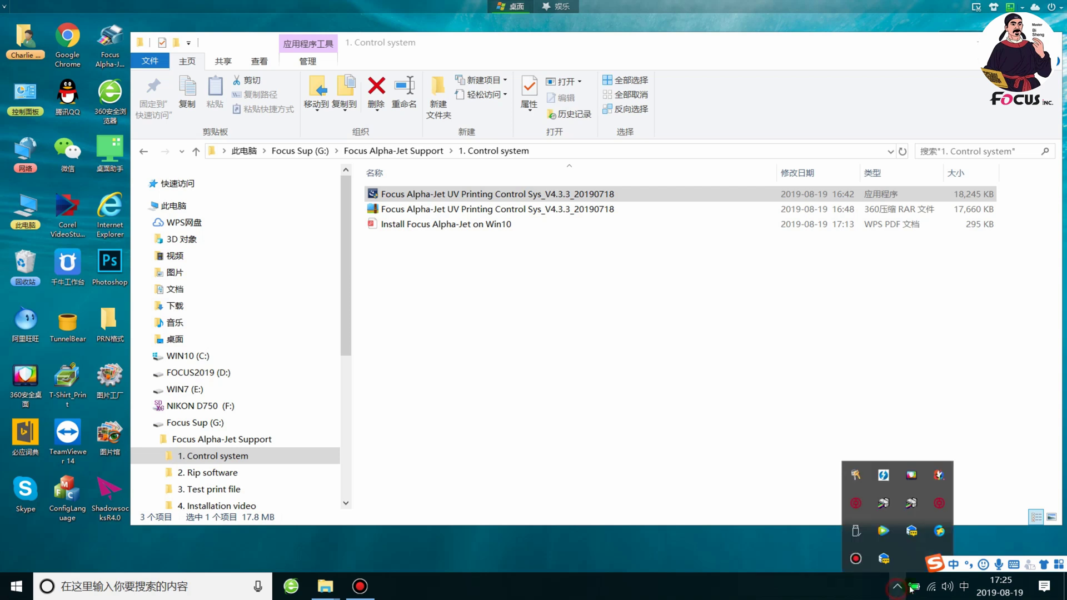
pyautogui.rightClick(888, 533)
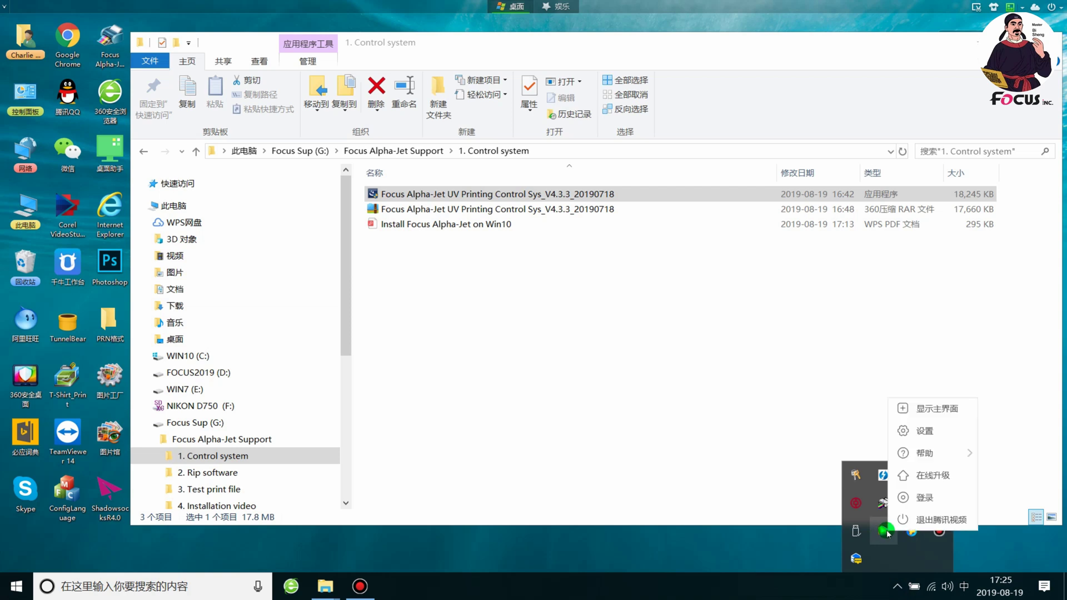
pyautogui.click(921, 519)
pyautogui.click(884, 560)
pyautogui.rightClick(884, 559)
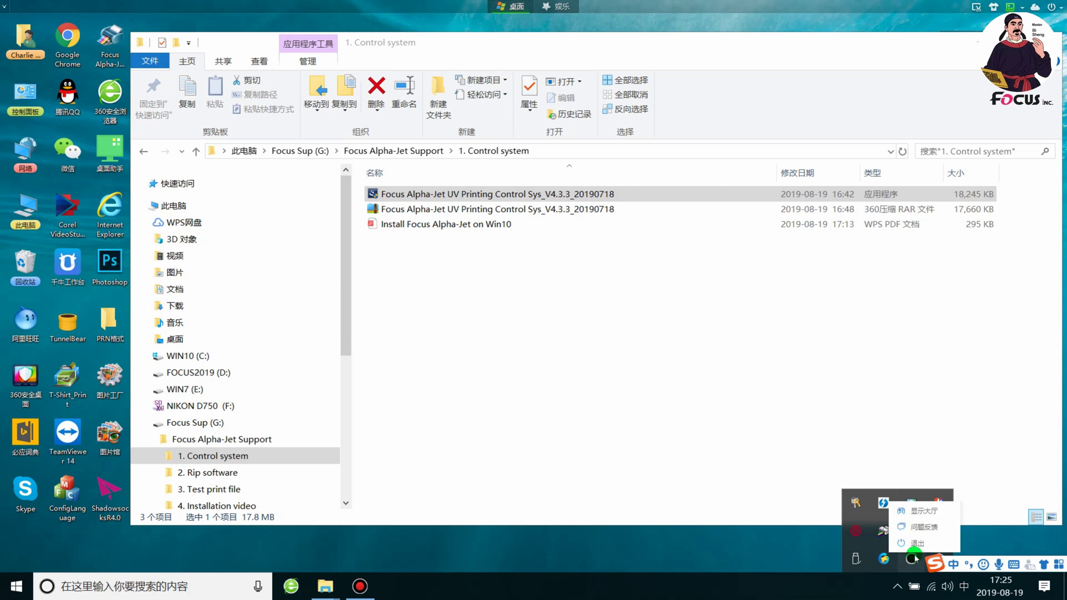
pyautogui.click(915, 545)
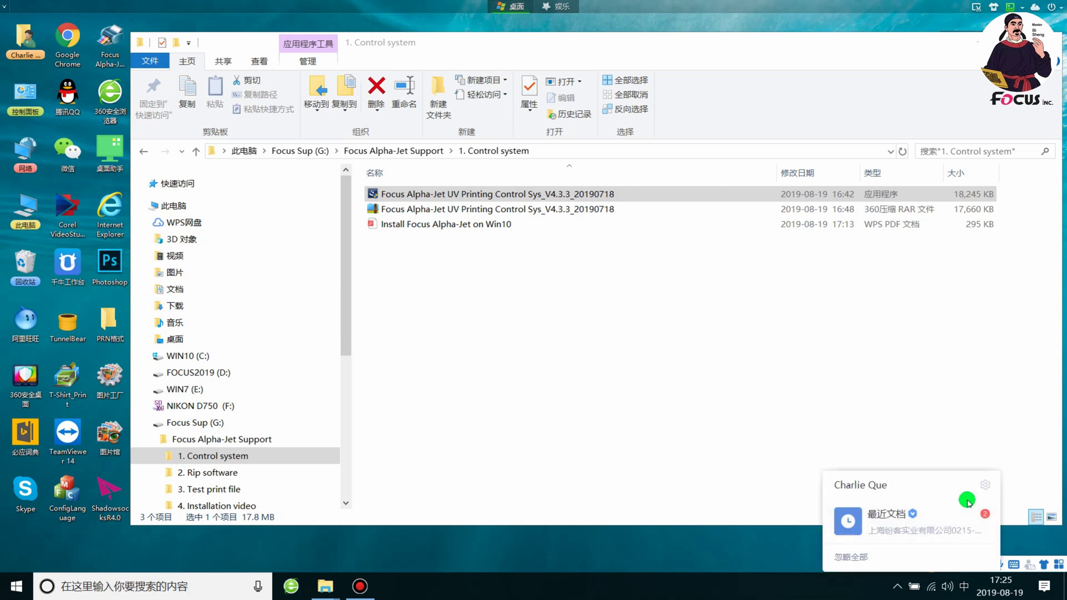
pyautogui.click(691, 452)
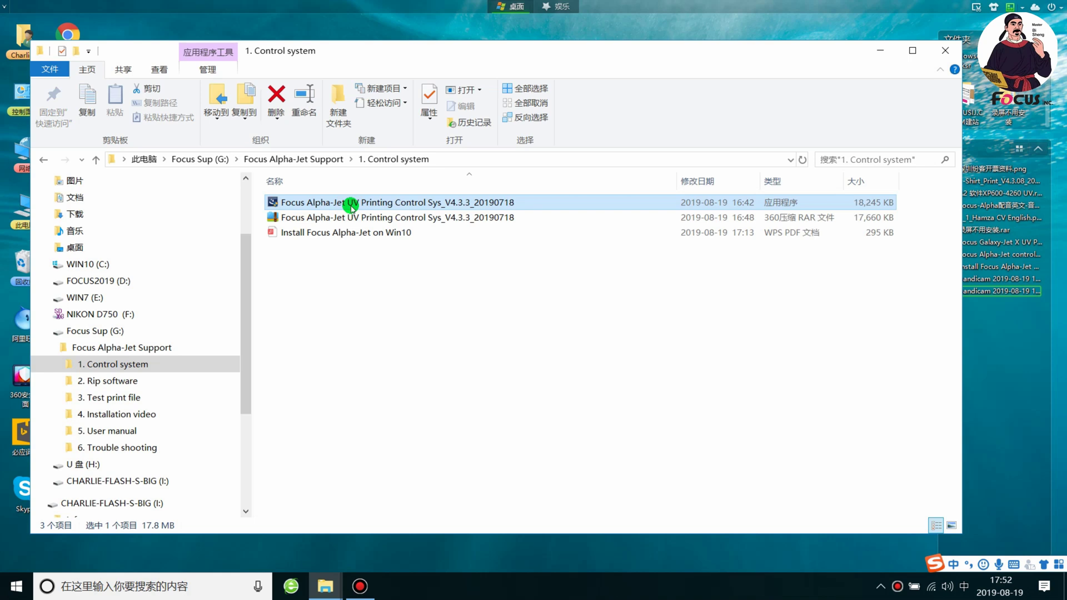
# Run the Focus Alpha-Jet installer via 打开(O), approve it with 是, and show the language list.
pyautogui.rightClick(351, 207)
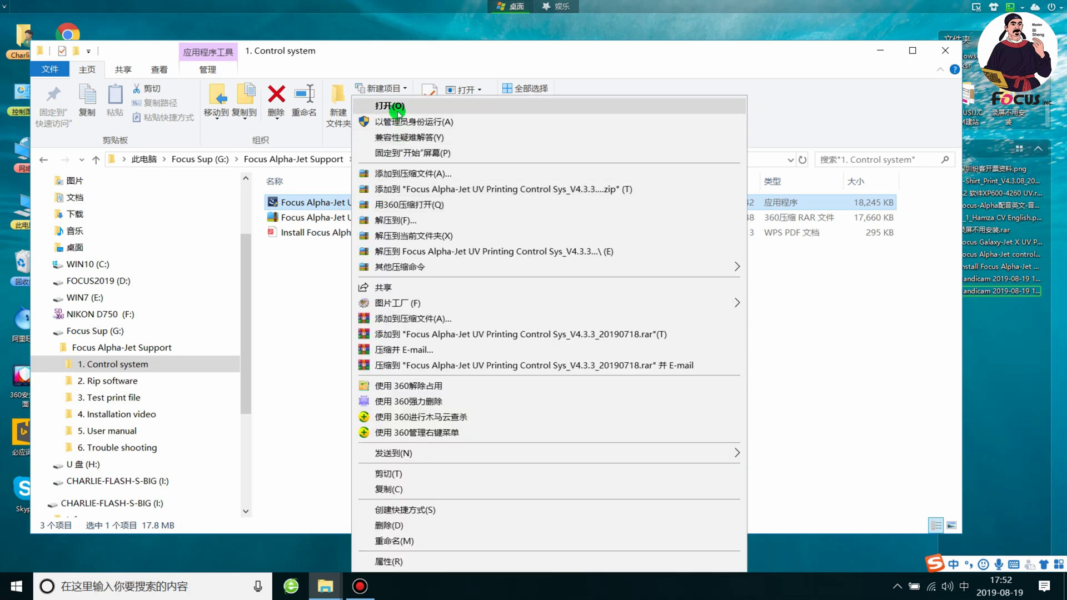
pyautogui.click(397, 107)
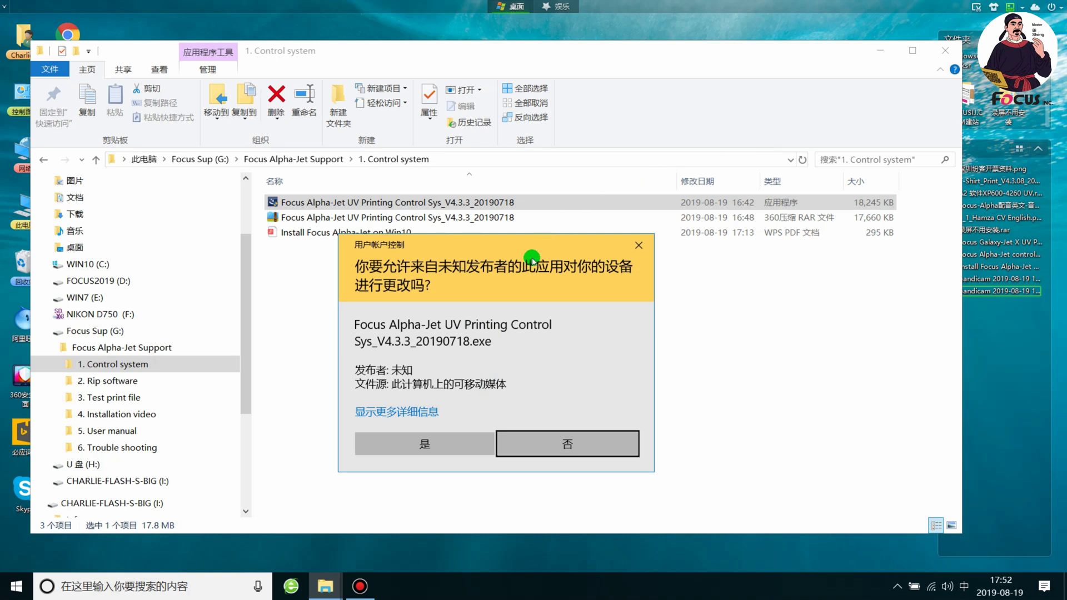
pyautogui.click(454, 432)
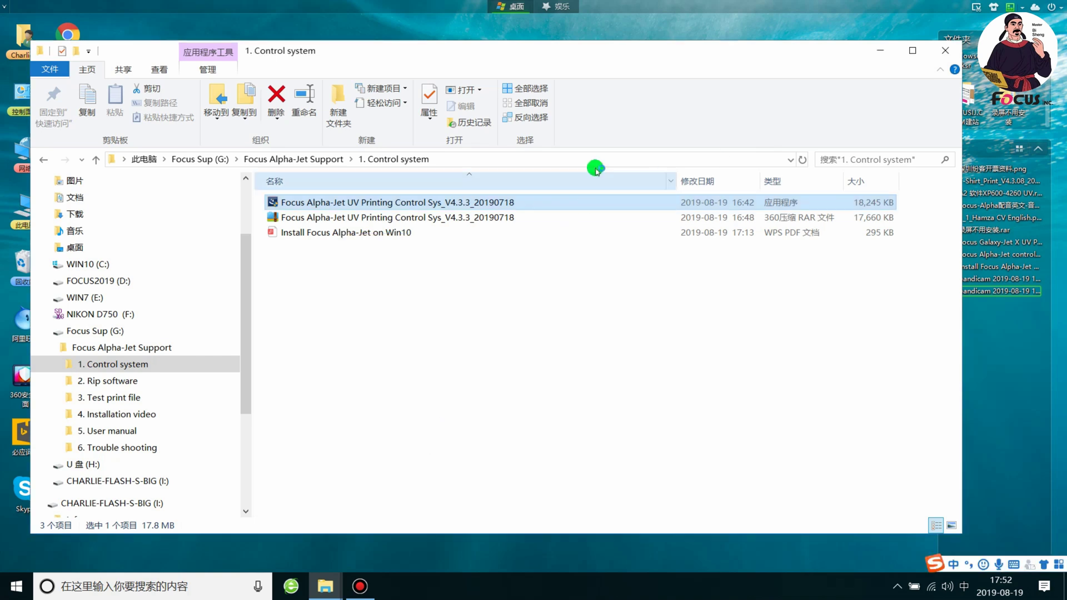
pyautogui.click(515, 305)
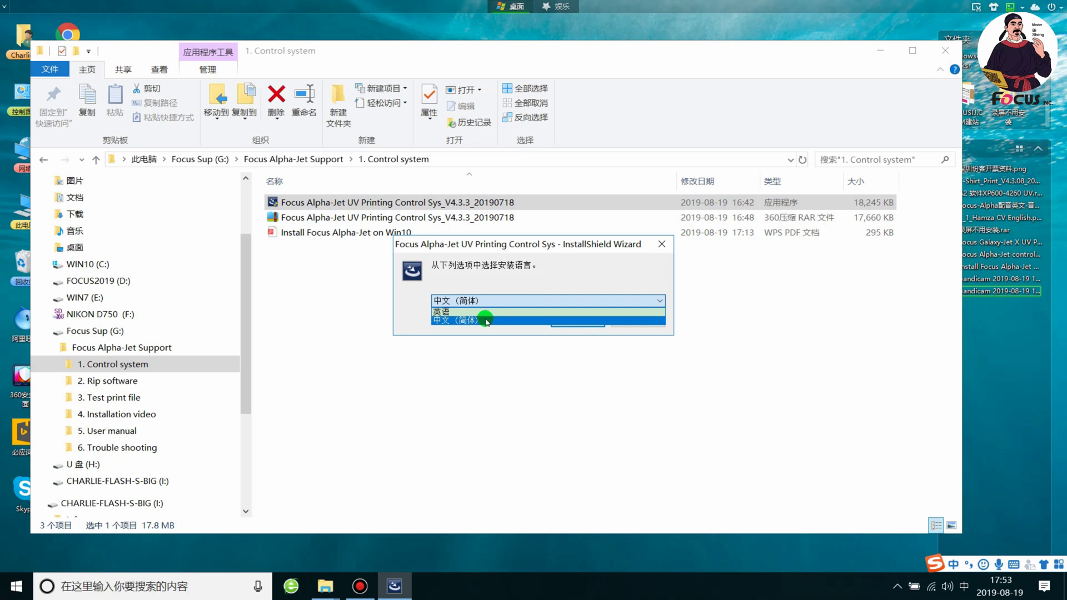
# Set the setup language to English (英语) and minimize Explorer to reveal the InstallShield Welcome page.
pyautogui.click(486, 322)
pyautogui.click(503, 301)
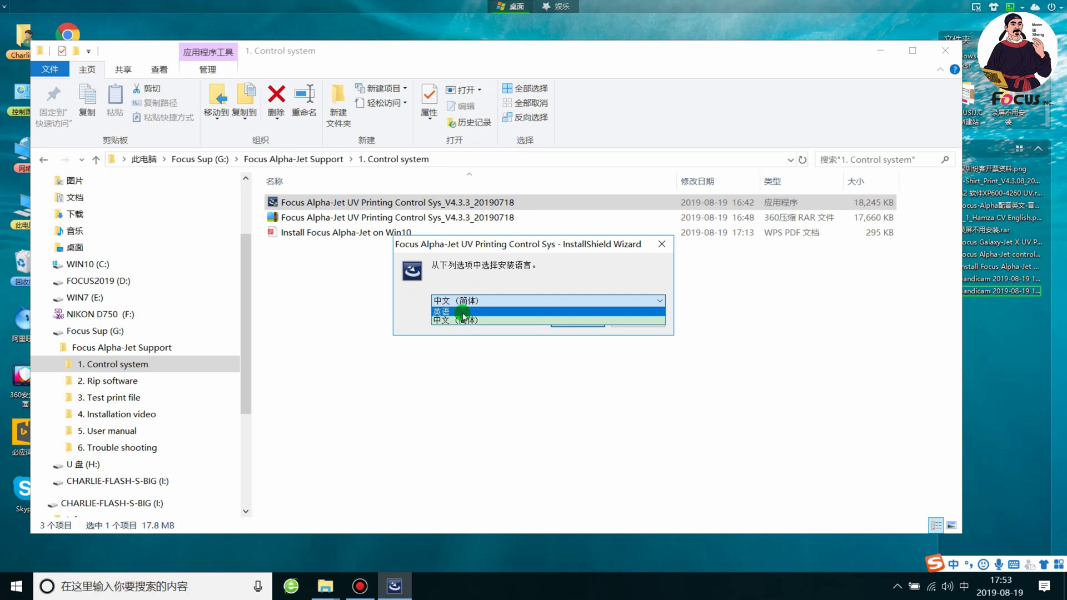
pyautogui.click(463, 312)
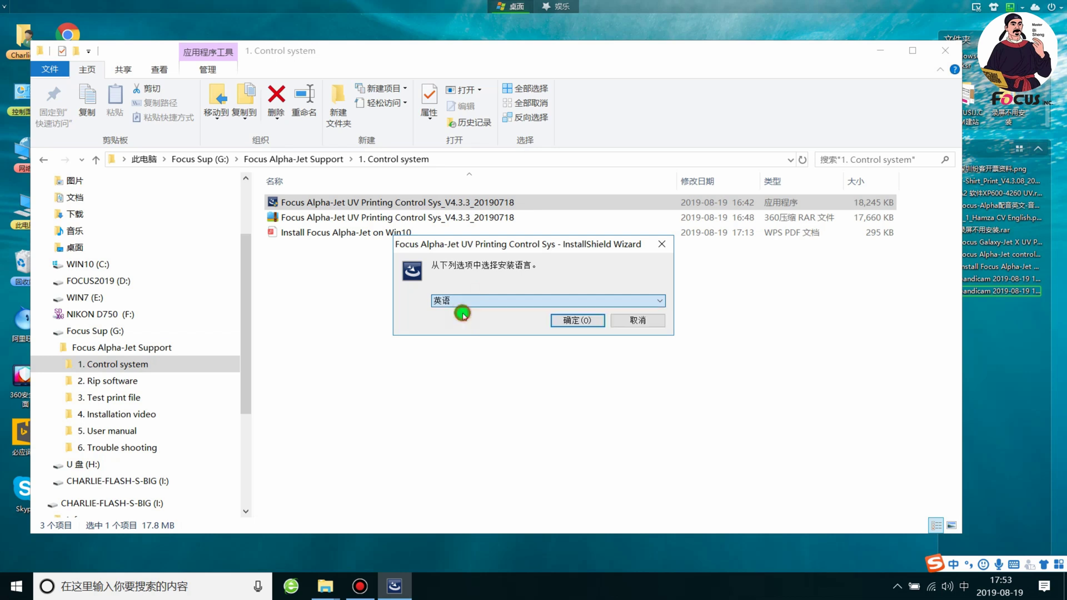
pyautogui.click(576, 321)
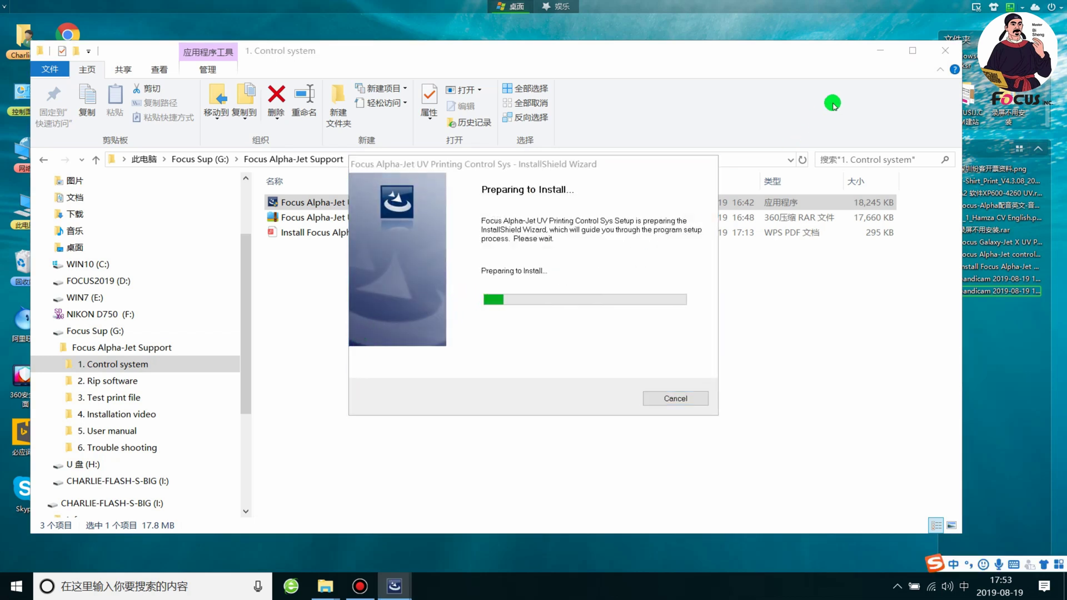
pyautogui.click(1040, 149)
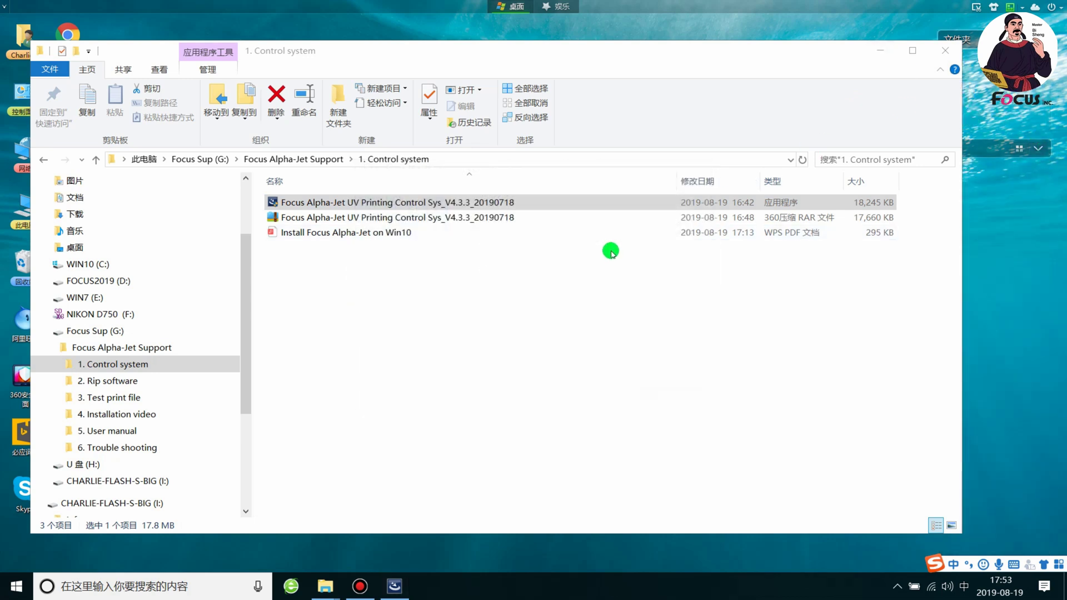
pyautogui.click(877, 55)
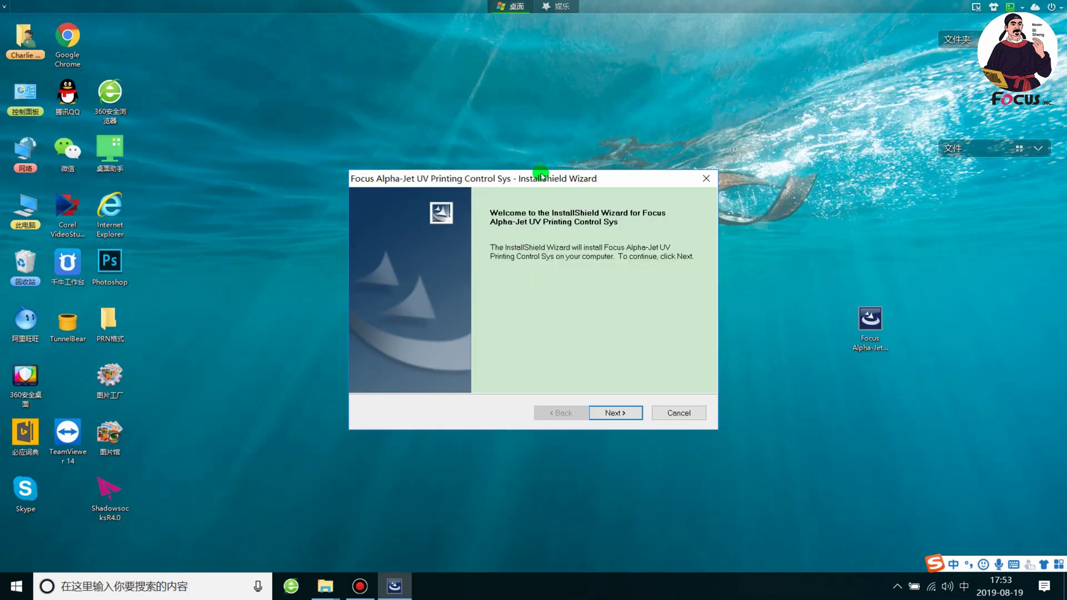
# Advance past Welcome, keep D:\Program Files as destination, and start the Install.
pyautogui.click(623, 413)
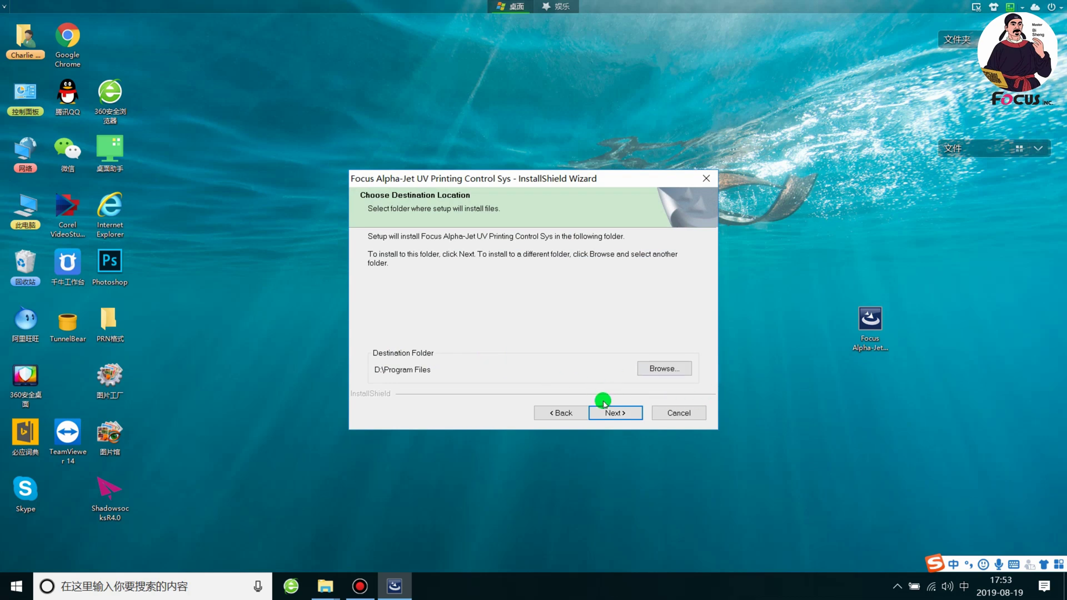
pyautogui.click(616, 415)
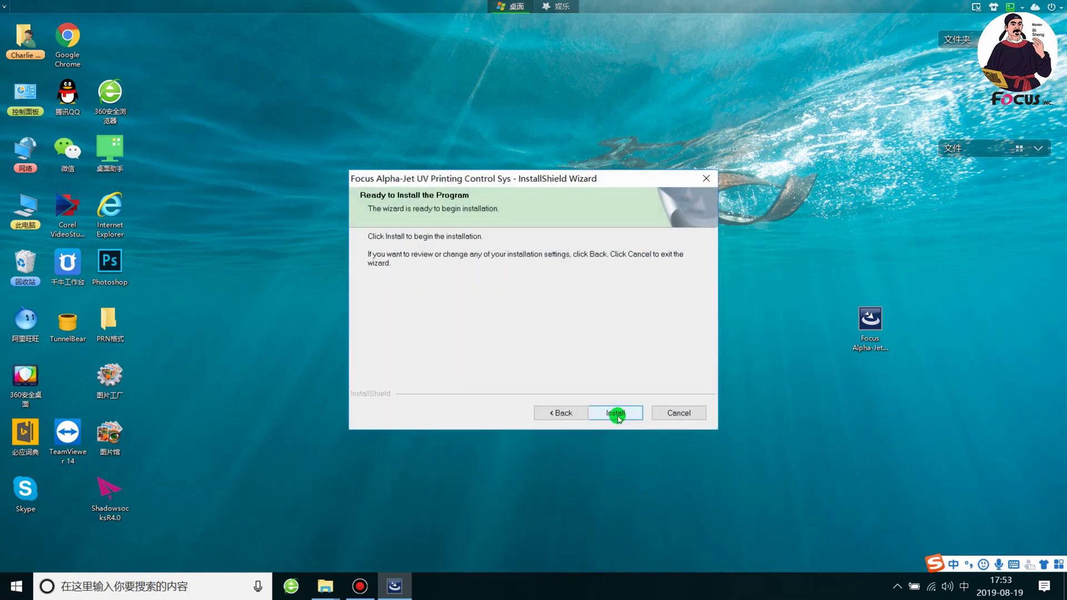
pyautogui.click(618, 416)
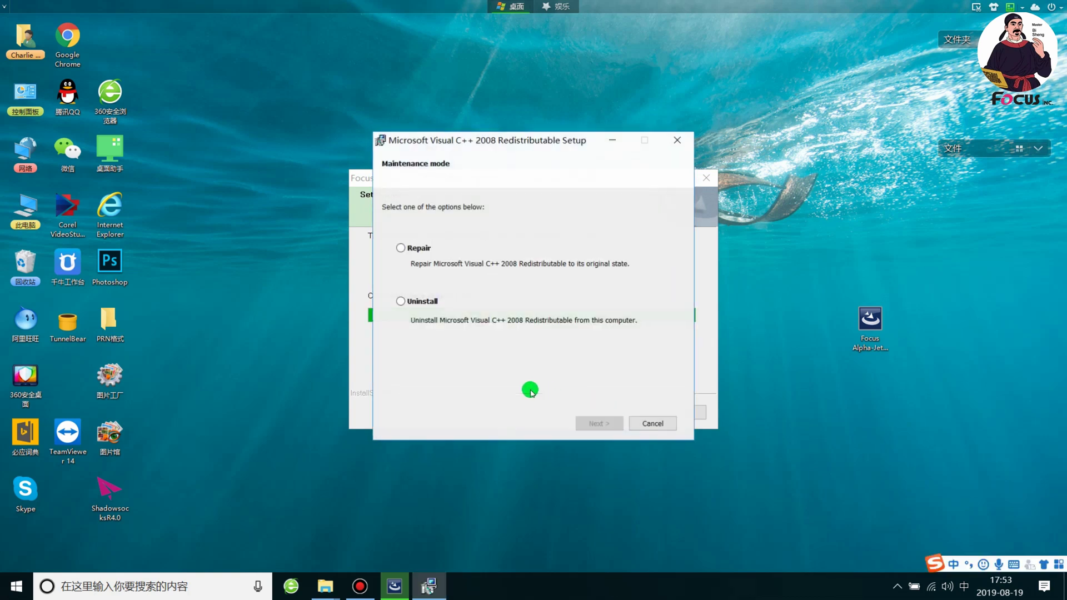
# Repair the existing Visual C++ 2008 Redistributable and close setup once repair succeeds.
pyautogui.click(410, 248)
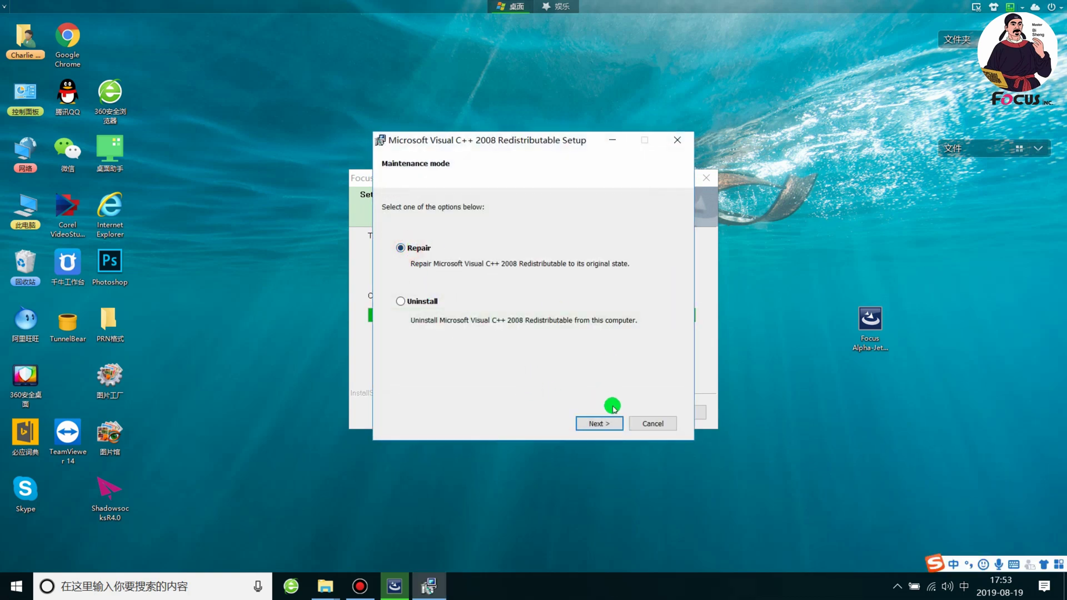
pyautogui.click(605, 423)
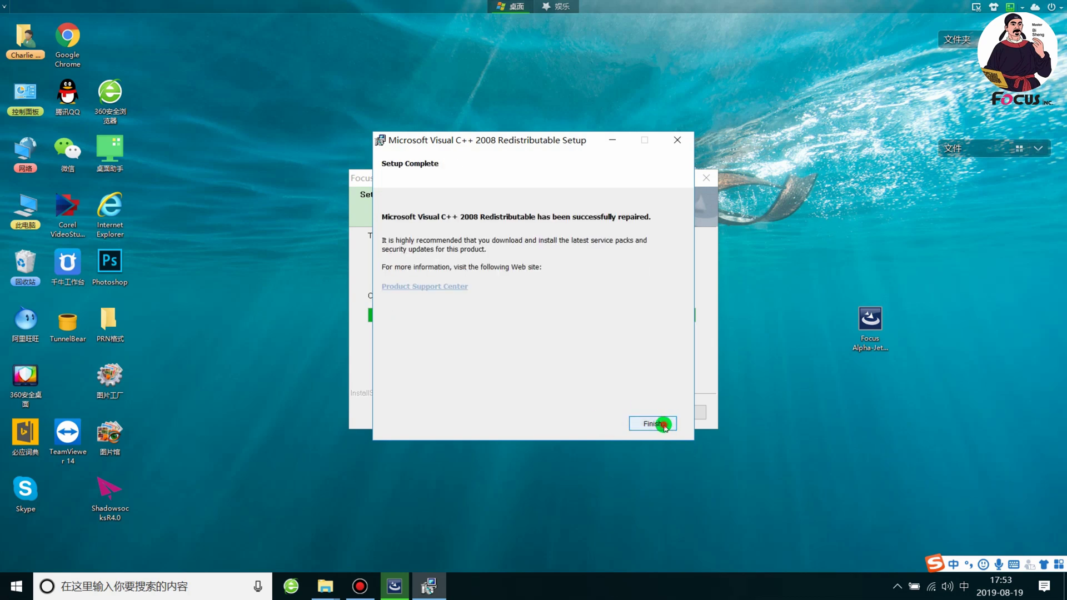
pyautogui.click(654, 425)
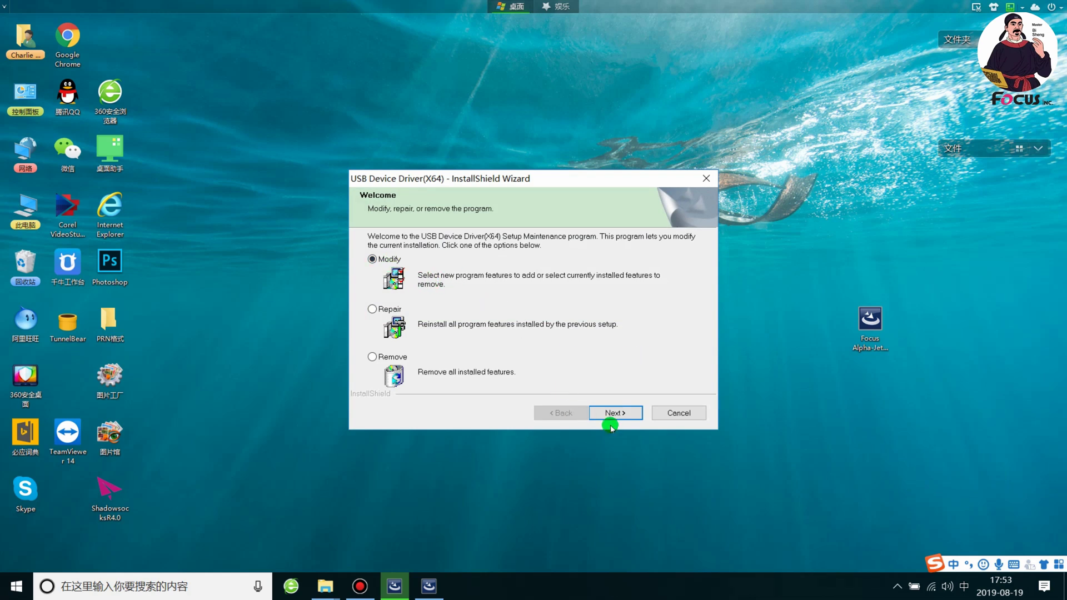
# Run the USB Device Driver maintenance as Modify with cyusb kept, through to Maintenance Complete.
pyautogui.click(614, 413)
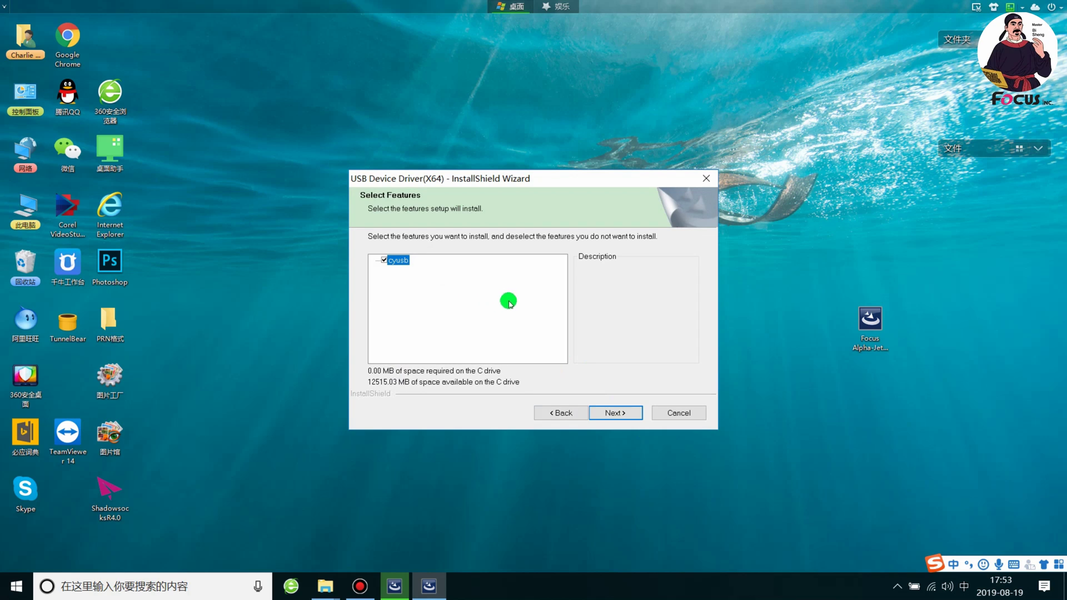
pyautogui.click(618, 416)
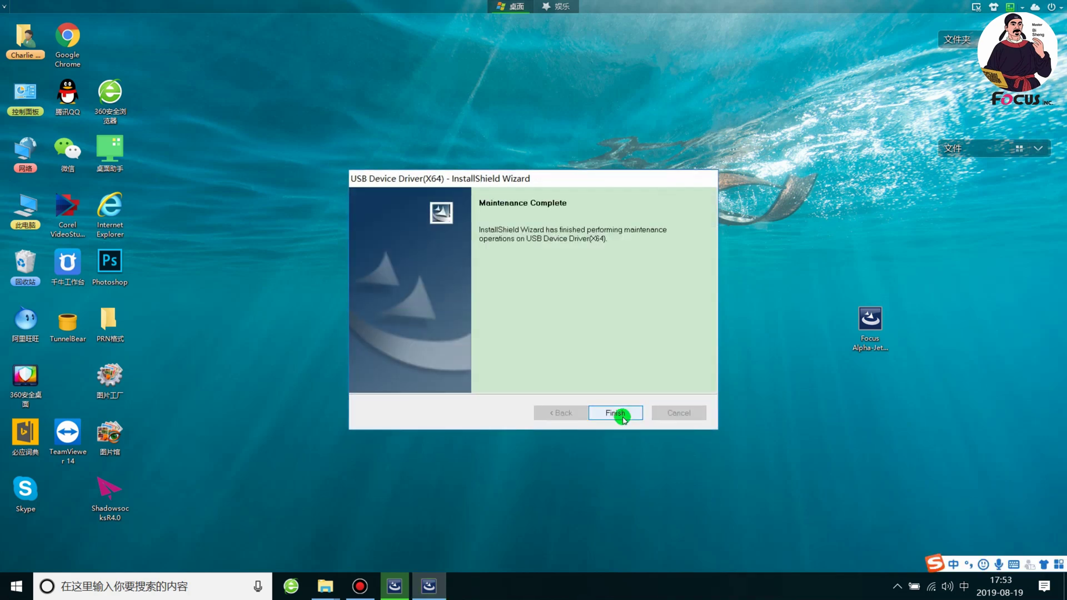
pyautogui.click(622, 417)
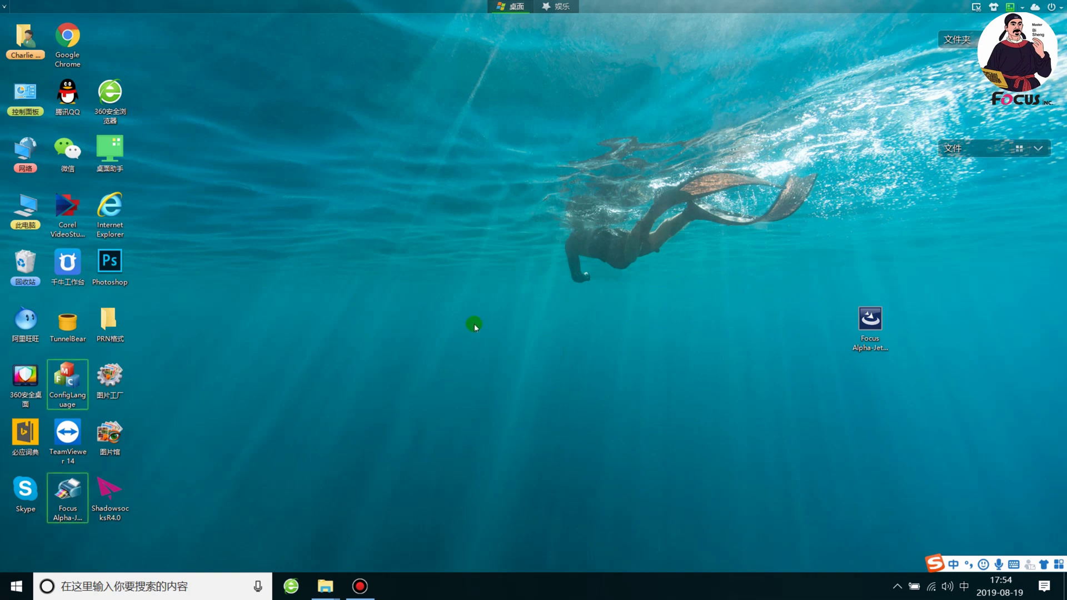
# Move the Focus Alpha-Jet UV Printing Control Sys shortcut to the middle of the desktop.
pyautogui.moveTo(68, 492); pyautogui.dragTo(493, 278)
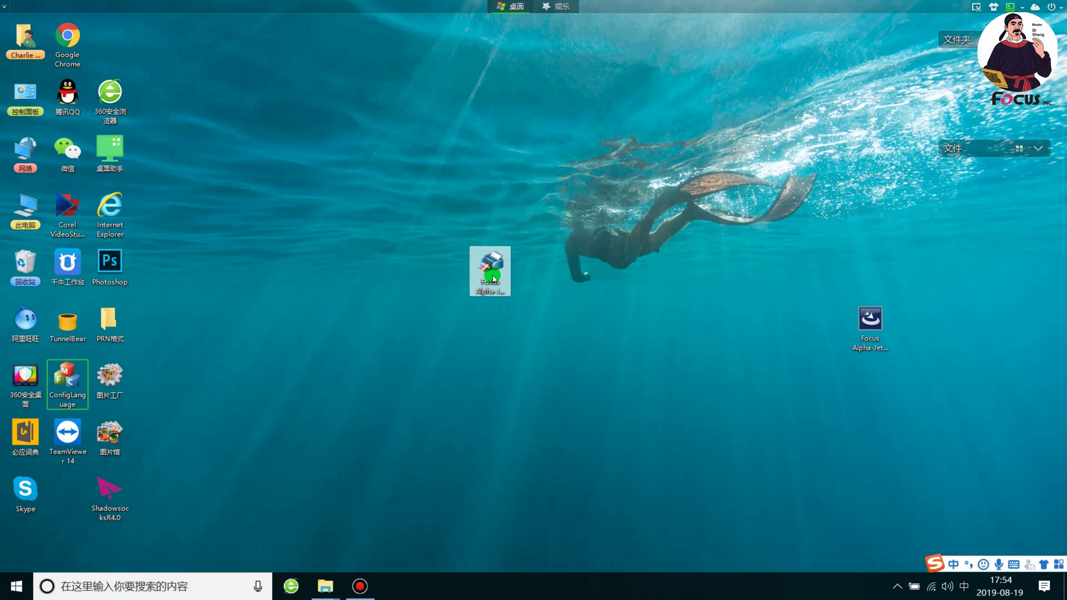
pyautogui.click(497, 267)
pyautogui.click(498, 267)
# Launch the Focus Alpha-Jet control software and dismiss its 'Printer not found!' warning.
pyautogui.doubleClick(498, 267)
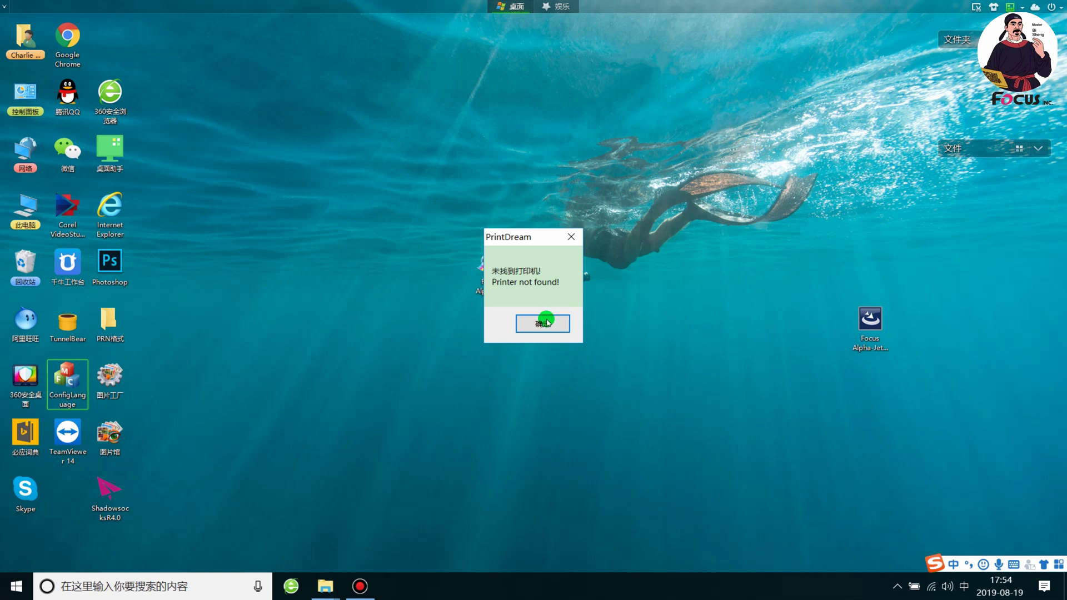
pyautogui.click(544, 320)
pyautogui.click(600, 376)
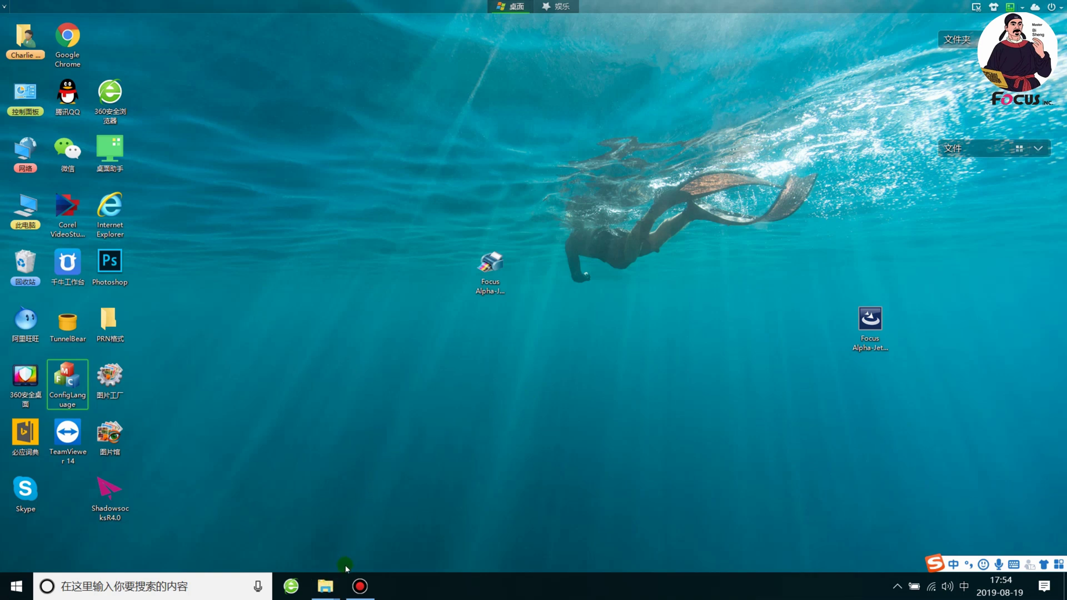
# Bring back the Explorer window and go up to the Focus Alpha-Jet Support folder.
pyautogui.click(326, 584)
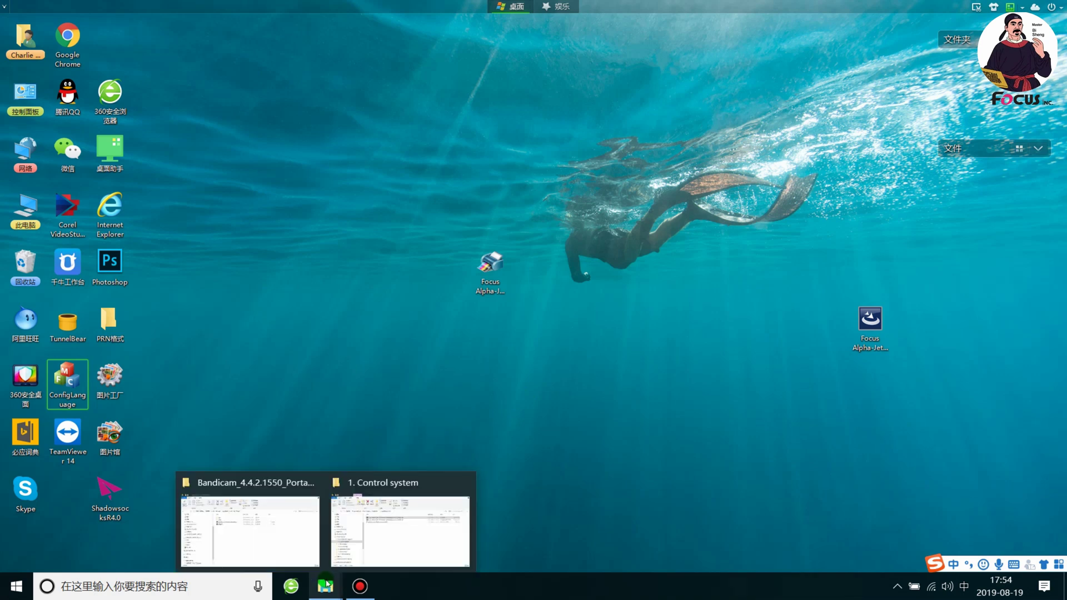
pyautogui.click(391, 512)
pyautogui.click(437, 312)
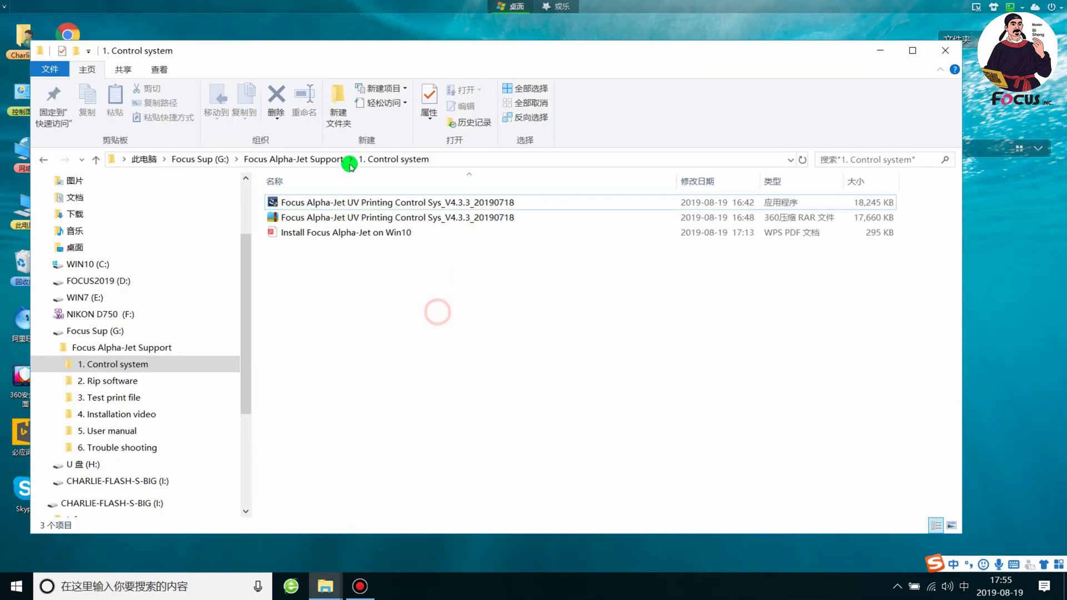
pyautogui.click(306, 160)
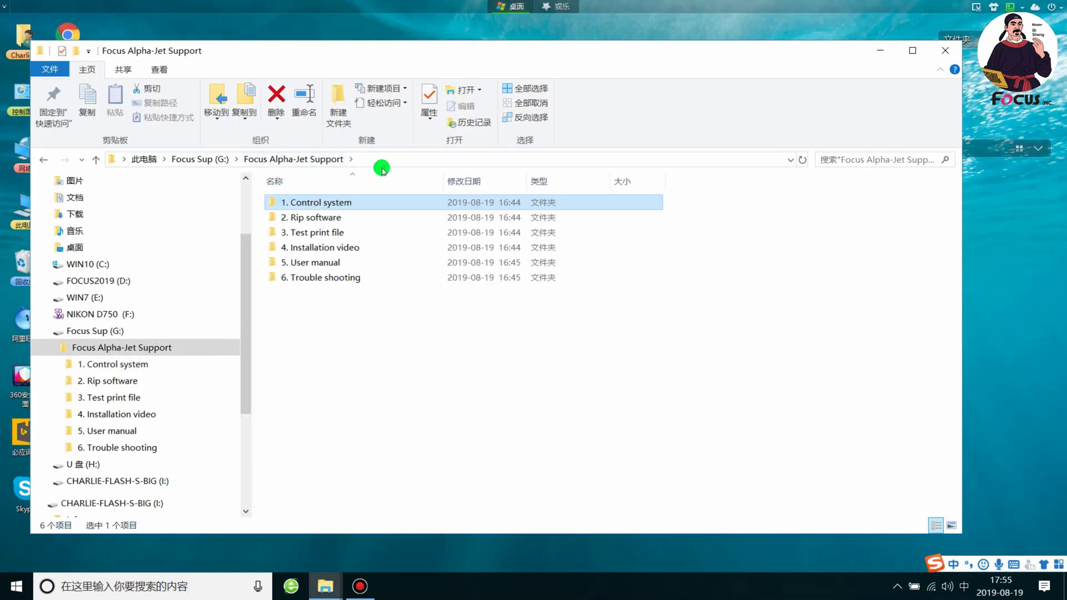
pyautogui.click(386, 358)
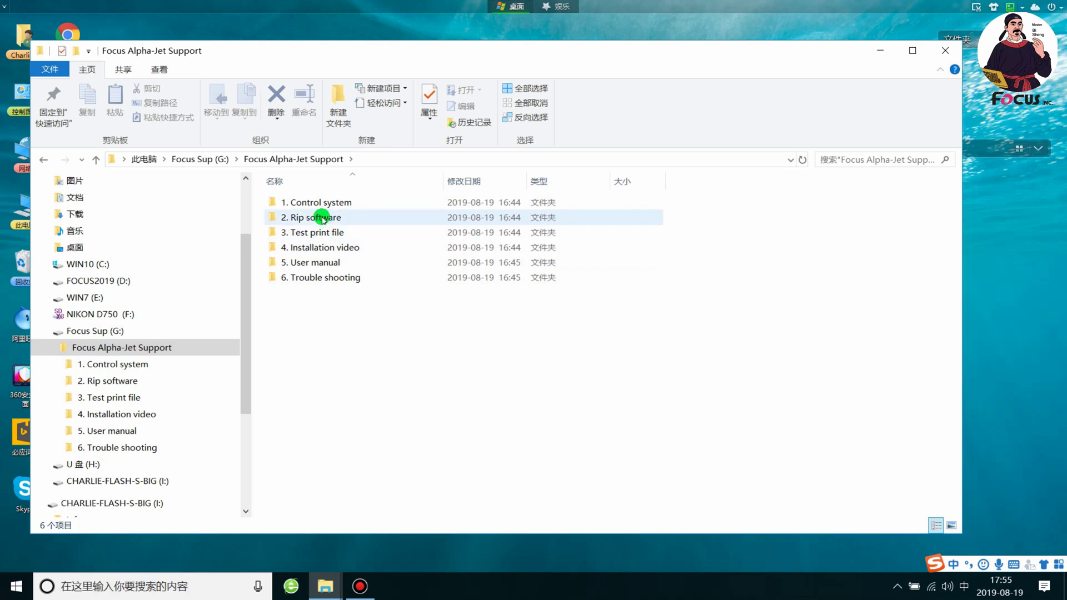
# Open 2. Rip software, then FOCUSRIP V908(RIPPRINT), to show the RIPrint setup files.
pyautogui.doubleClick(345, 217)
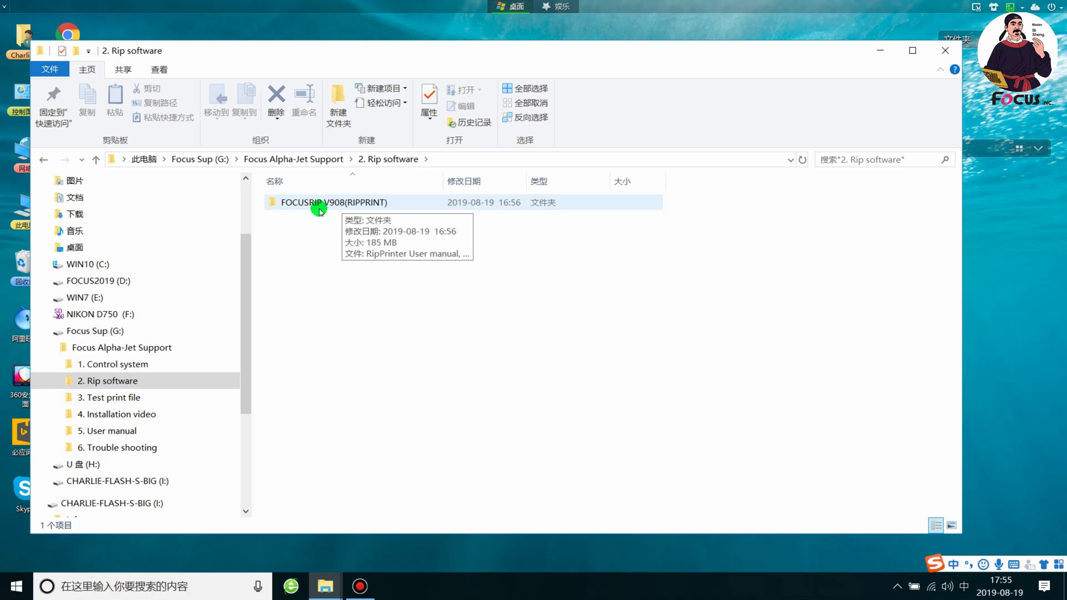
pyautogui.doubleClick(319, 207)
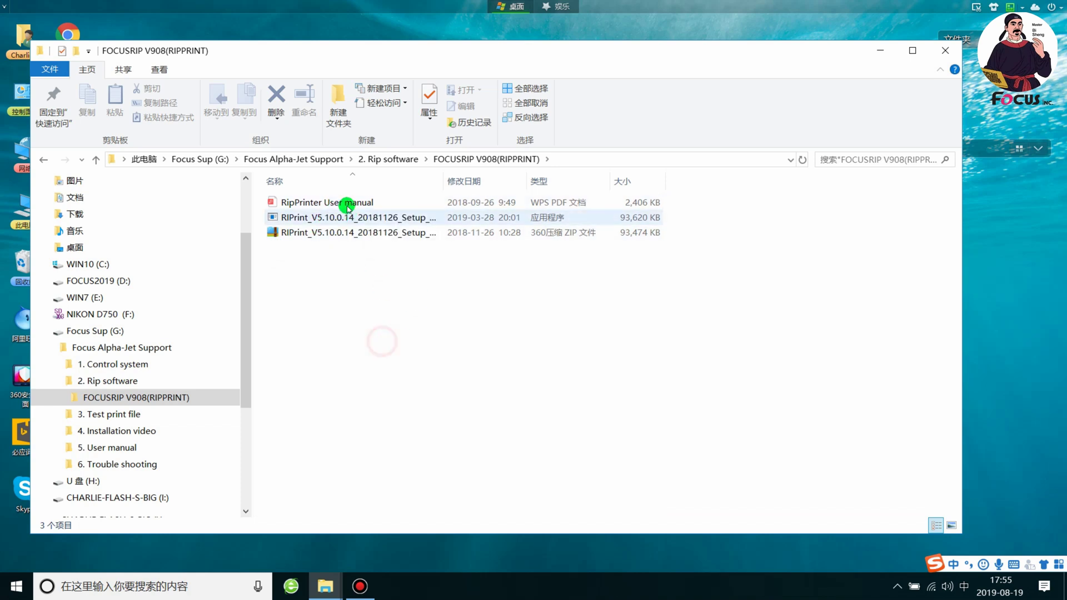
pyautogui.click(347, 202)
pyautogui.doubleClick(347, 203)
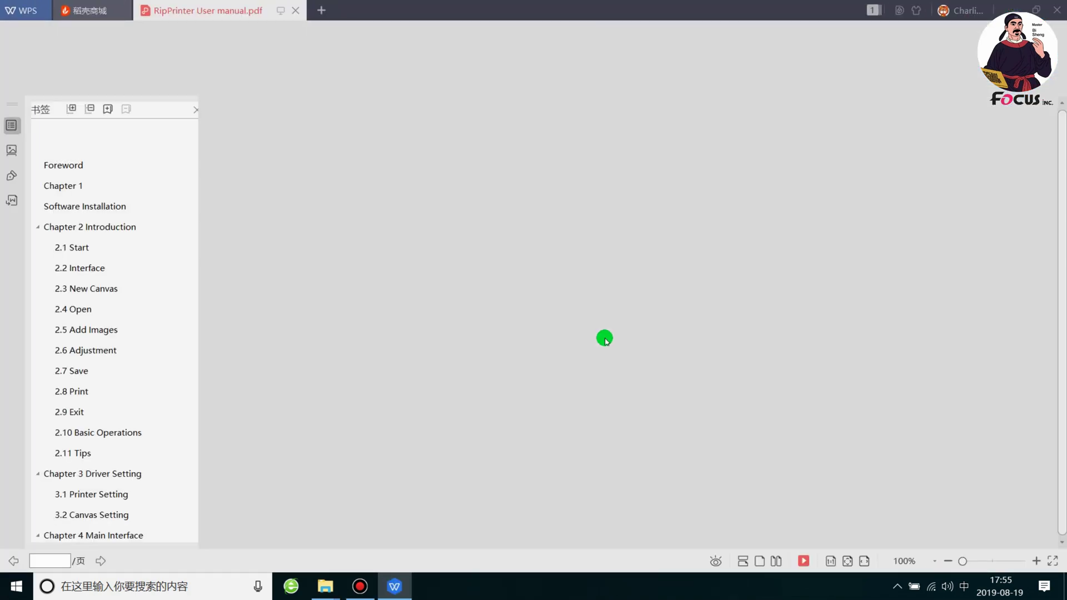
pyautogui.scroll(-15, 601, 339)
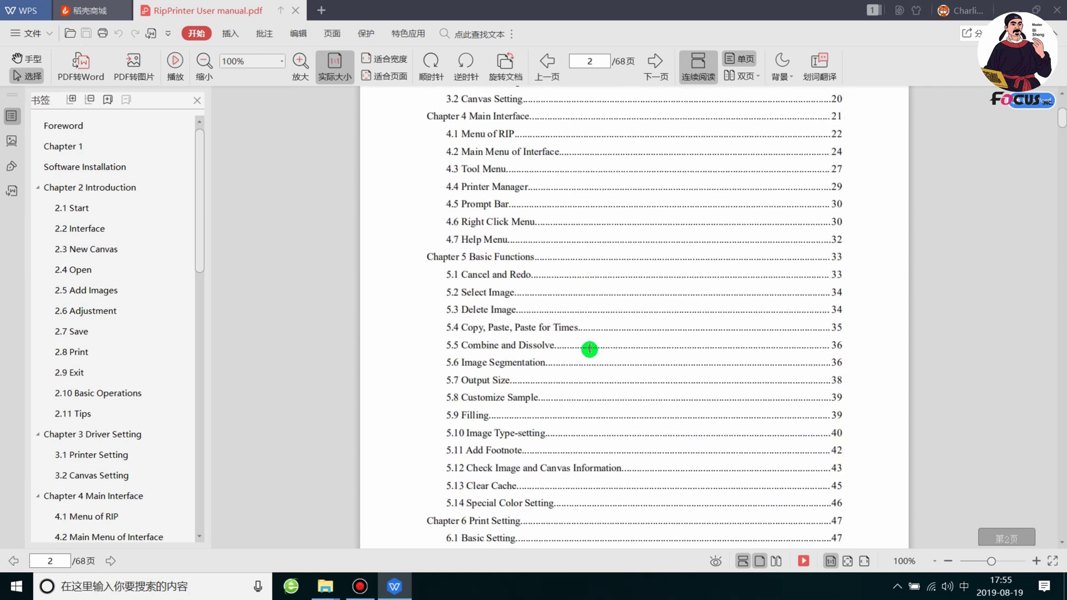
pyautogui.scroll(-15, 589, 353)
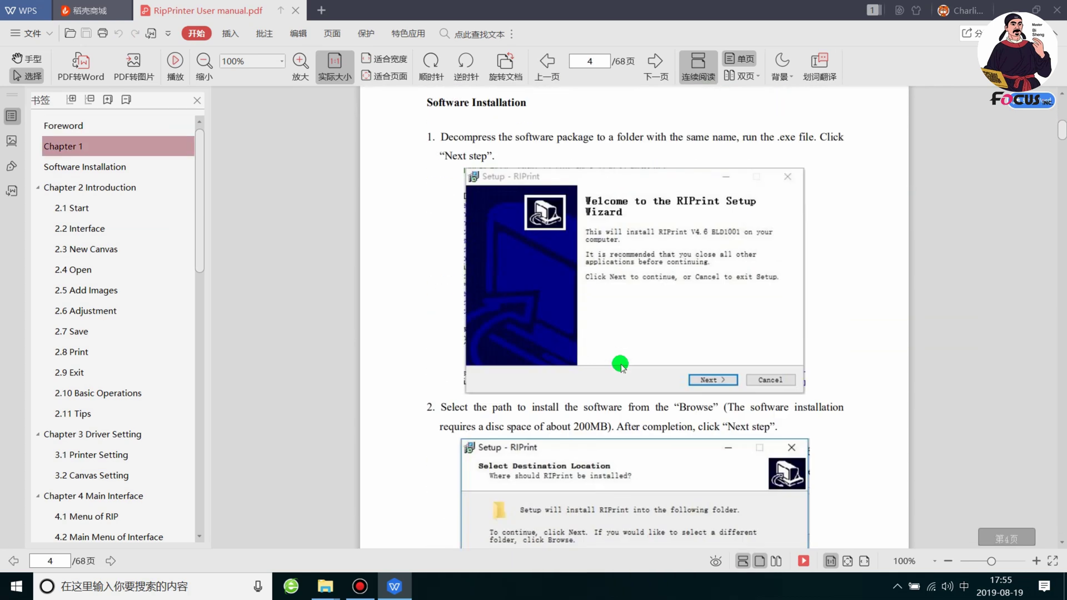
pyautogui.moveTo(1062, 132); pyautogui.dragTo(1062, 378)
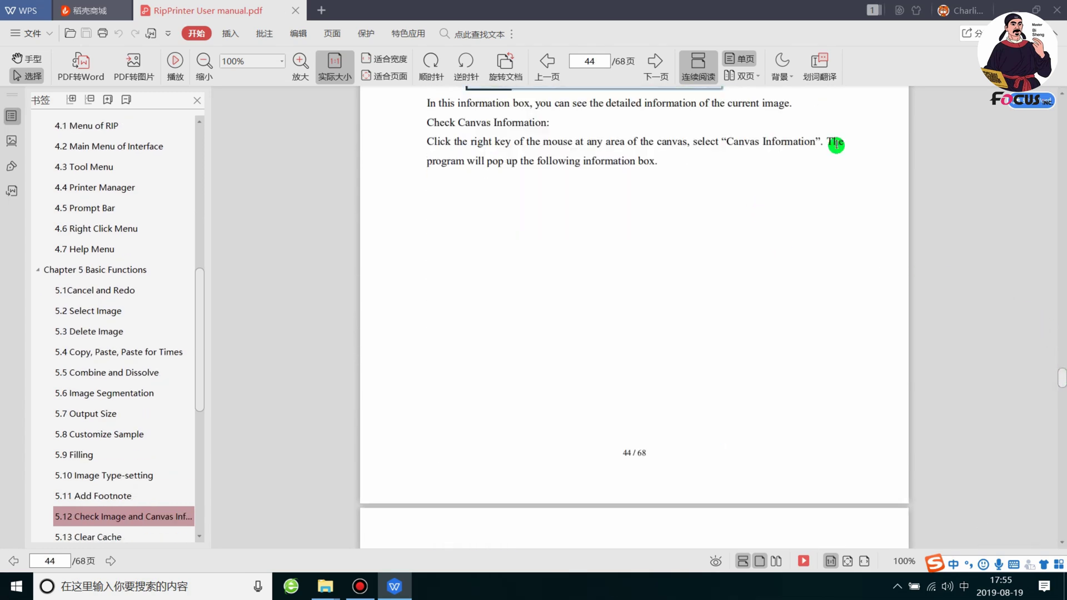
pyautogui.click(1057, 11)
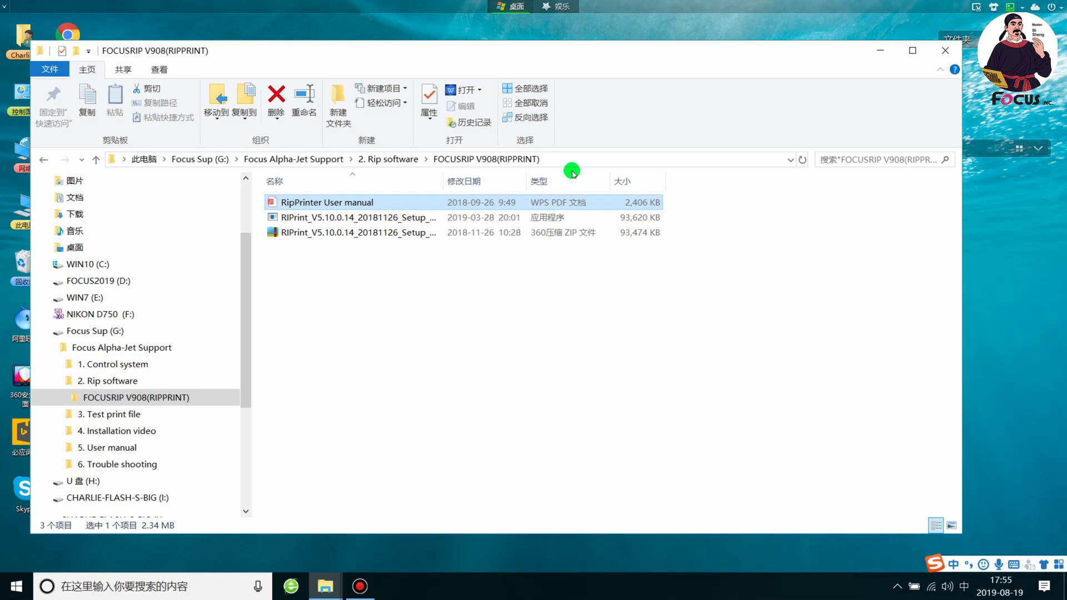
# Widen the name column and try running the RIPrint setup program, dismissing the cannot-run error.
pyautogui.moveTo(444, 181); pyautogui.dragTo(519, 195)
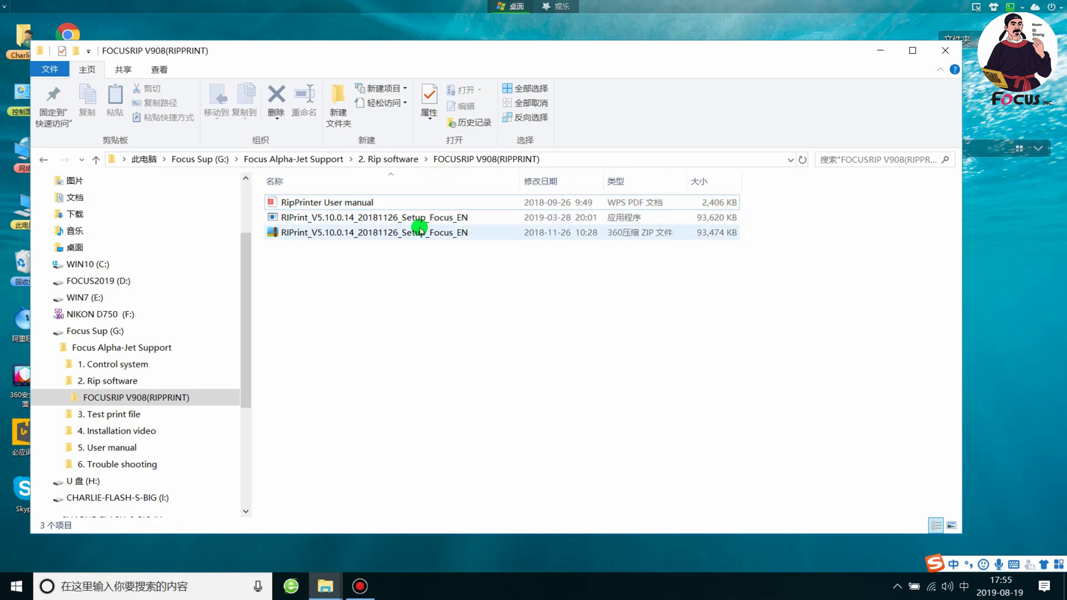
pyautogui.click(342, 218)
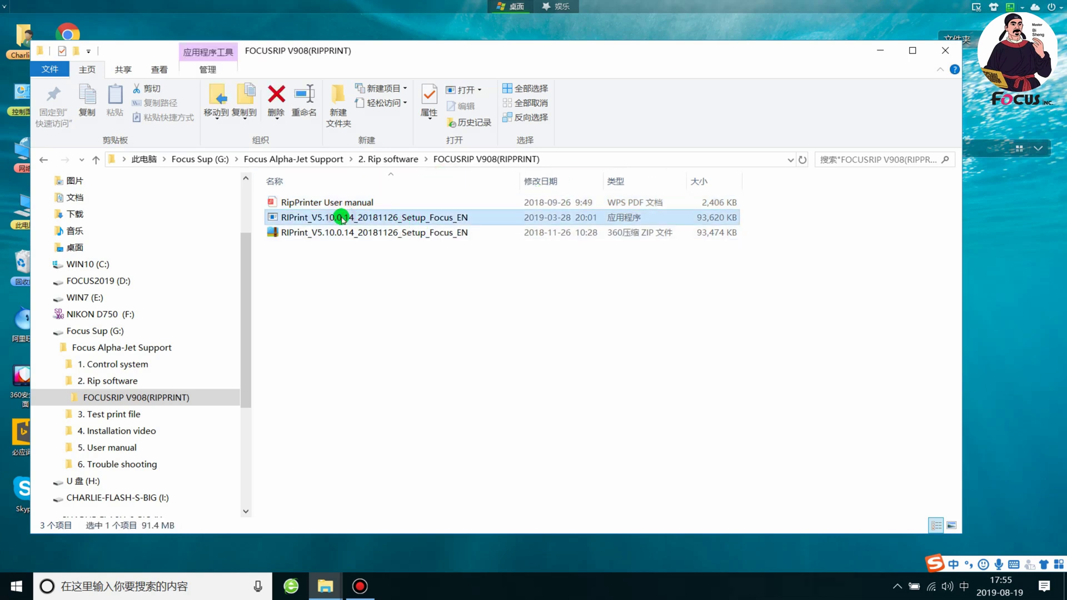
pyautogui.doubleClick(341, 218)
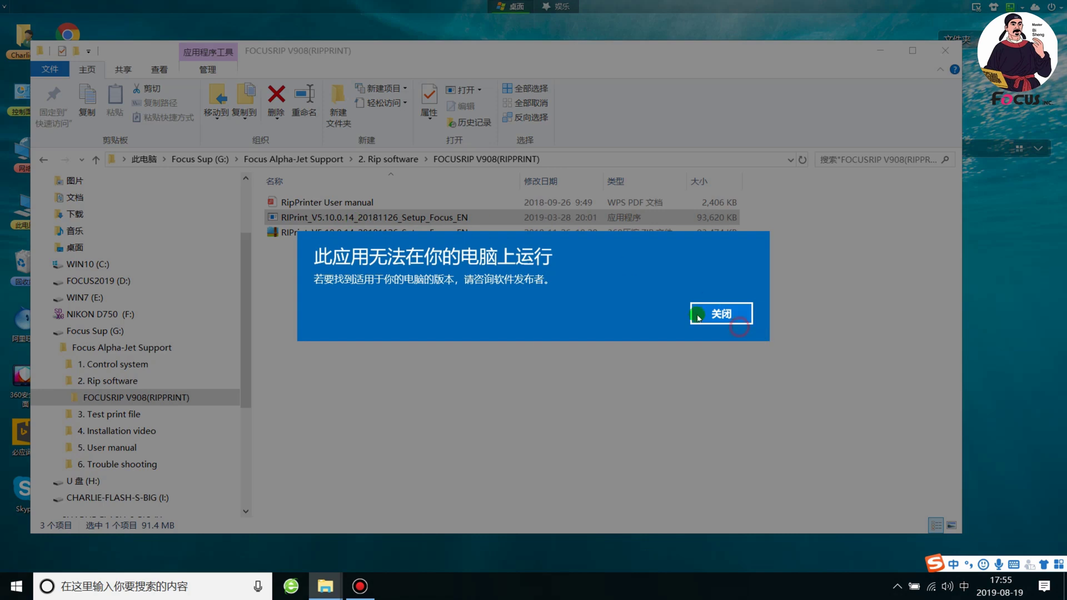
pyautogui.click(739, 313)
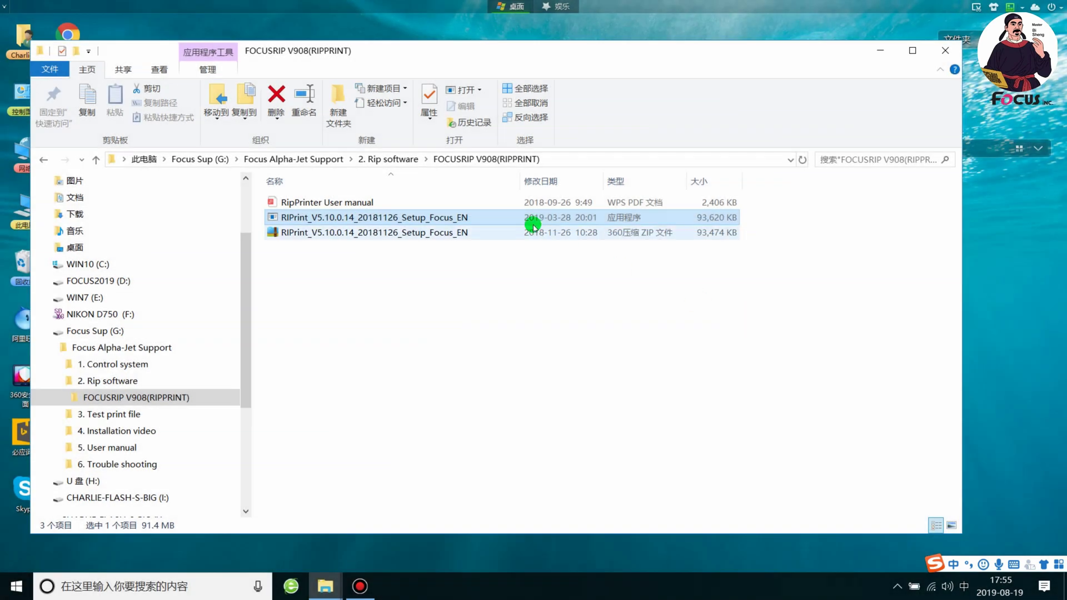
# Copy the RIPrint_V5.10.0.14_20181126_Setup_Focus_EN ZIP archive and minimize Explorer to the desktop.
pyautogui.click(417, 233)
pyautogui.rightClick(417, 234)
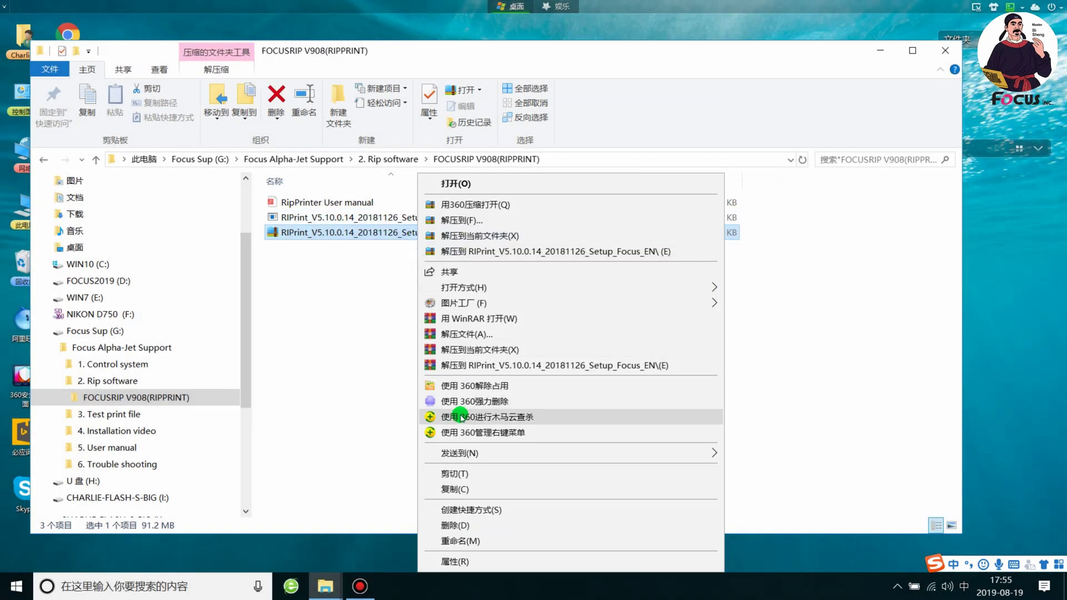
pyautogui.click(459, 489)
pyautogui.click(880, 48)
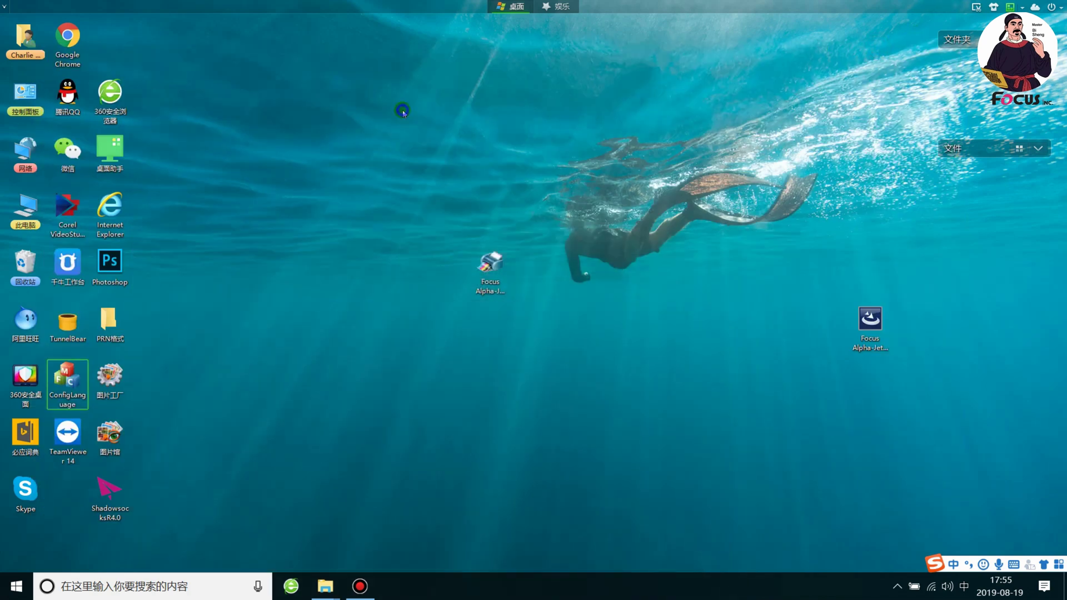
# Paste the RIPrint ZIP onto the desktop, open it in 360压缩, and run its setup .exe.
pyautogui.rightClick(402, 110)
pyautogui.click(454, 176)
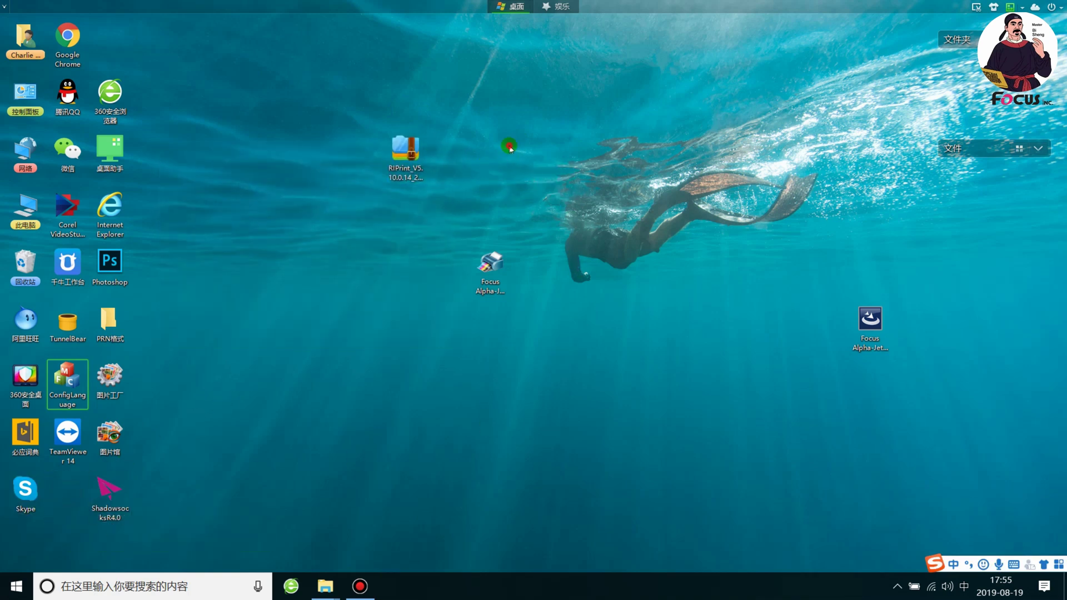
pyautogui.doubleClick(421, 158)
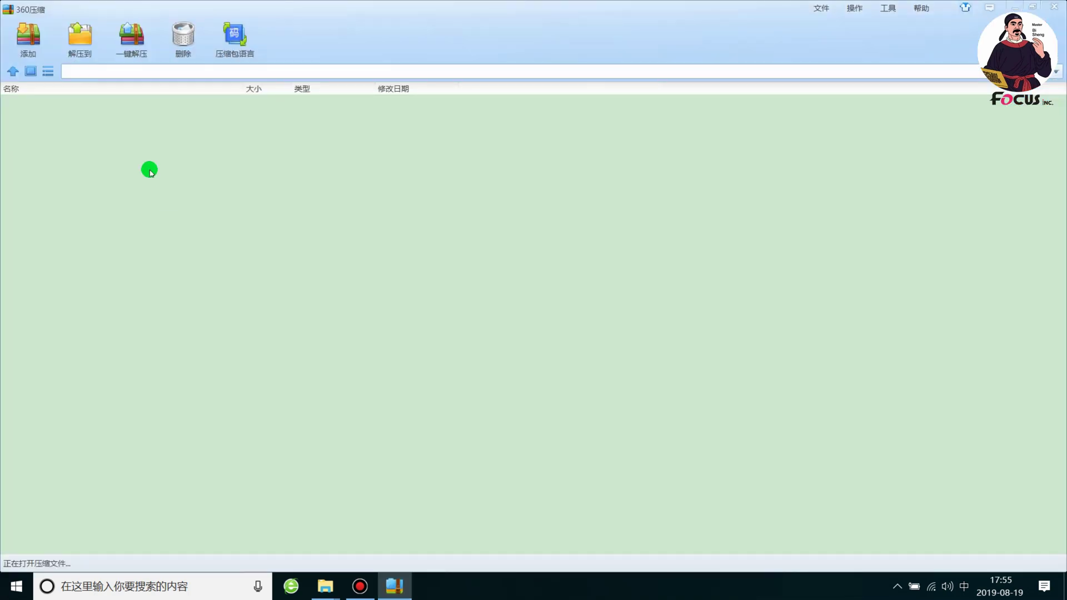
pyautogui.doubleClick(57, 114)
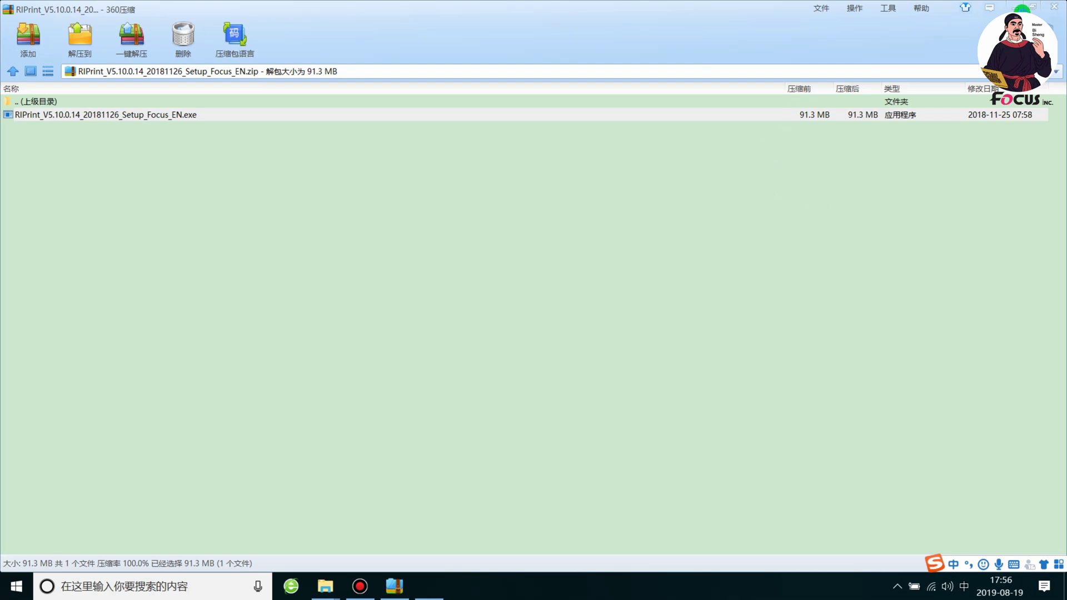
# Allow RIPrint Setup, keeping D:\RIPrint, the RIPrint Start Menu folder and both shortcut icons.
pyautogui.click(484, 389)
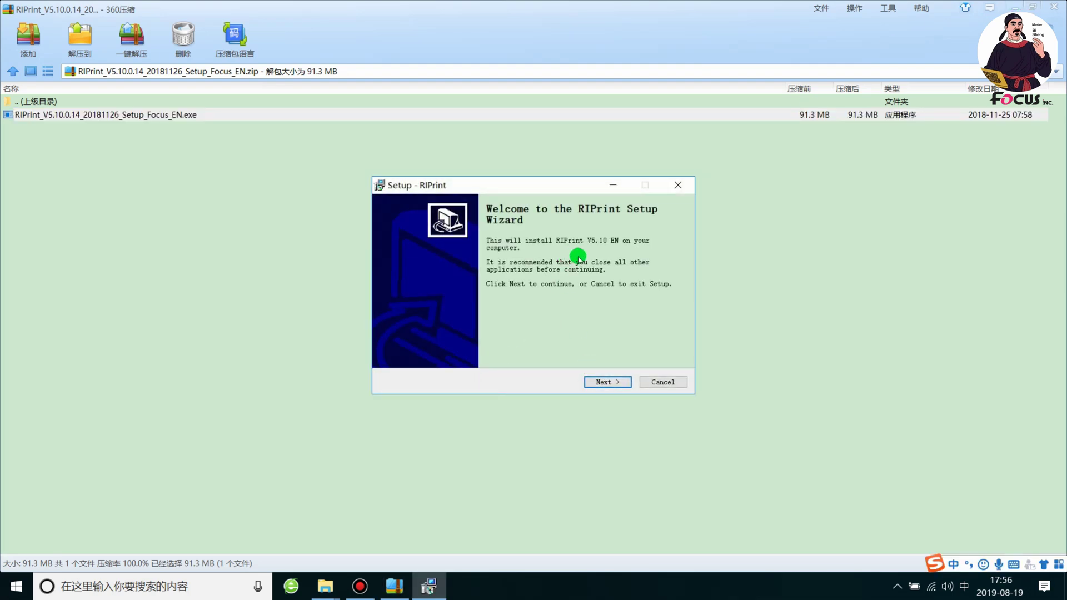
pyautogui.click(615, 383)
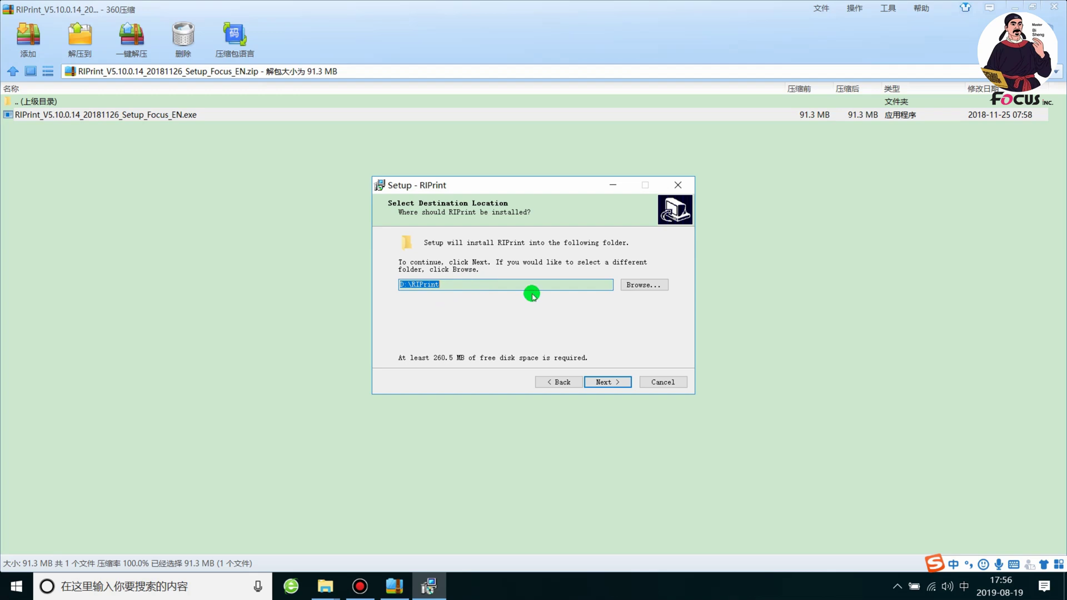
pyautogui.click(606, 385)
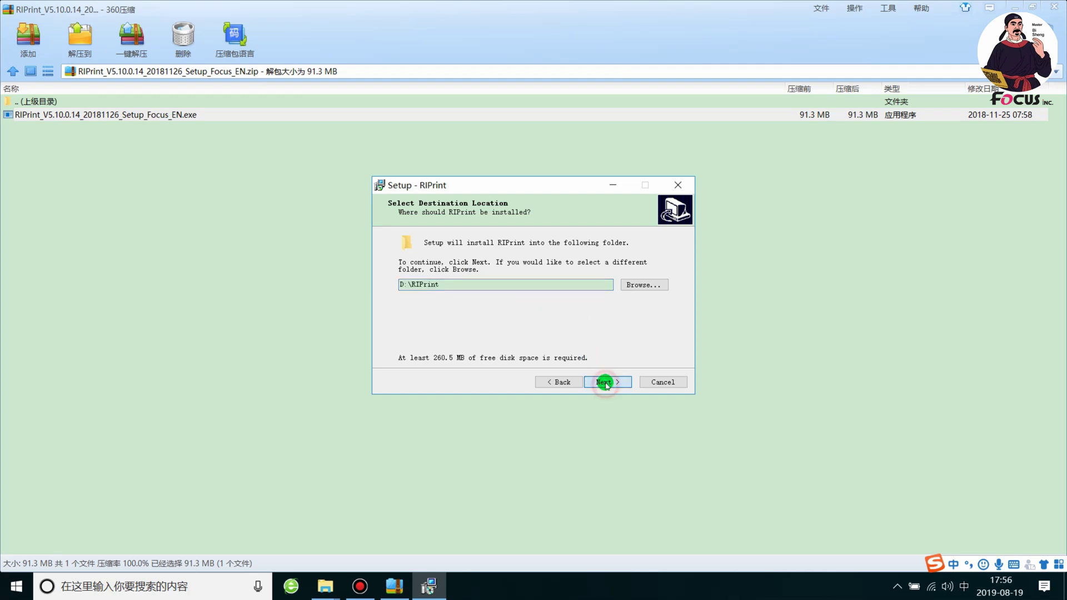
pyautogui.click(608, 381)
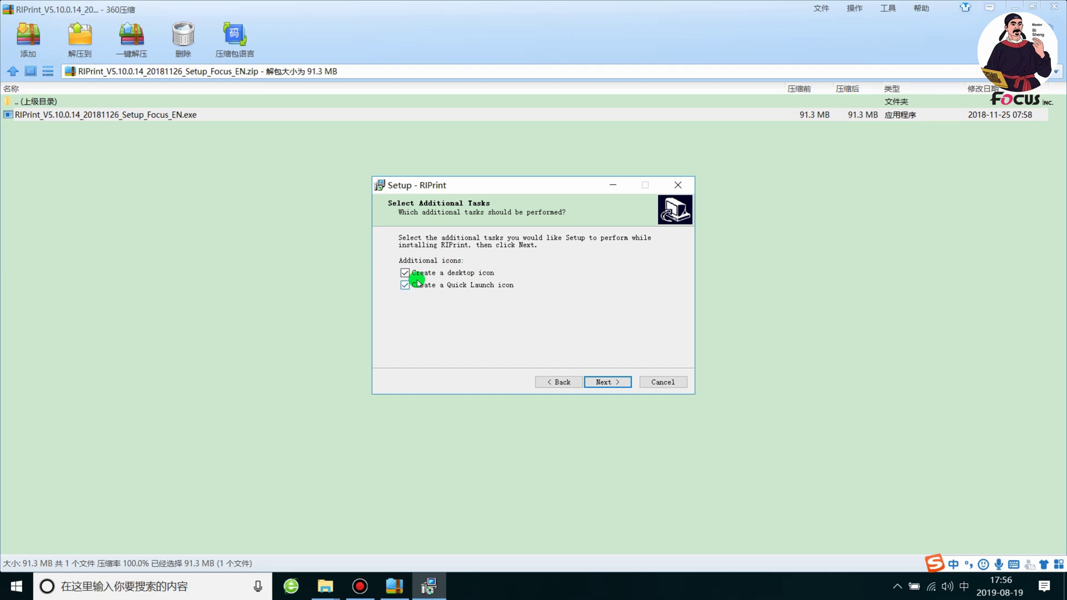
pyautogui.click(606, 381)
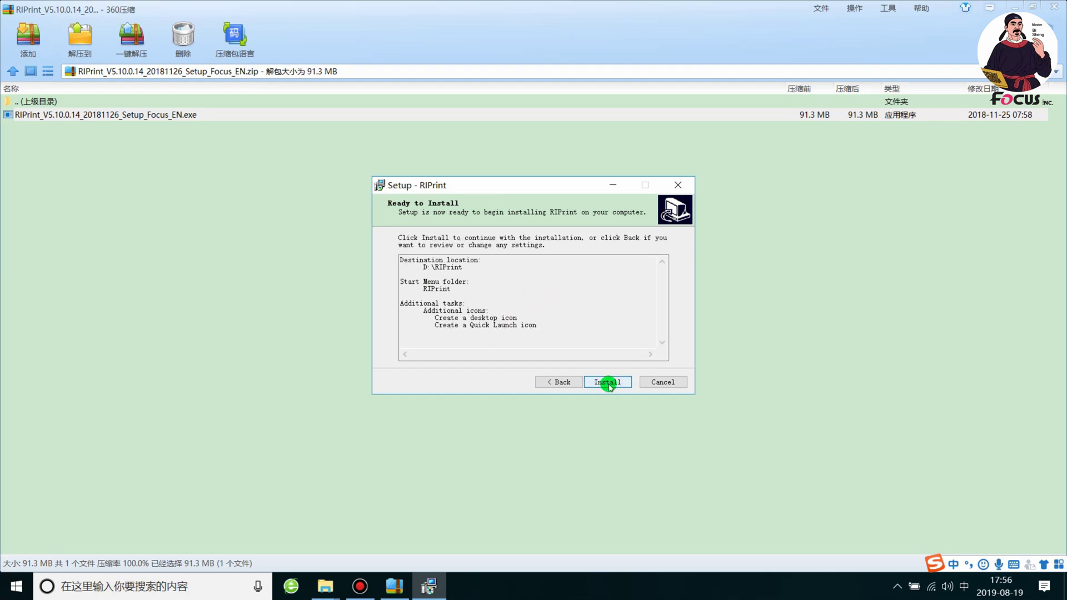
# Start the RIPrint installation and repair the bundled Visual C++ 2010 runtime.
pyautogui.click(608, 383)
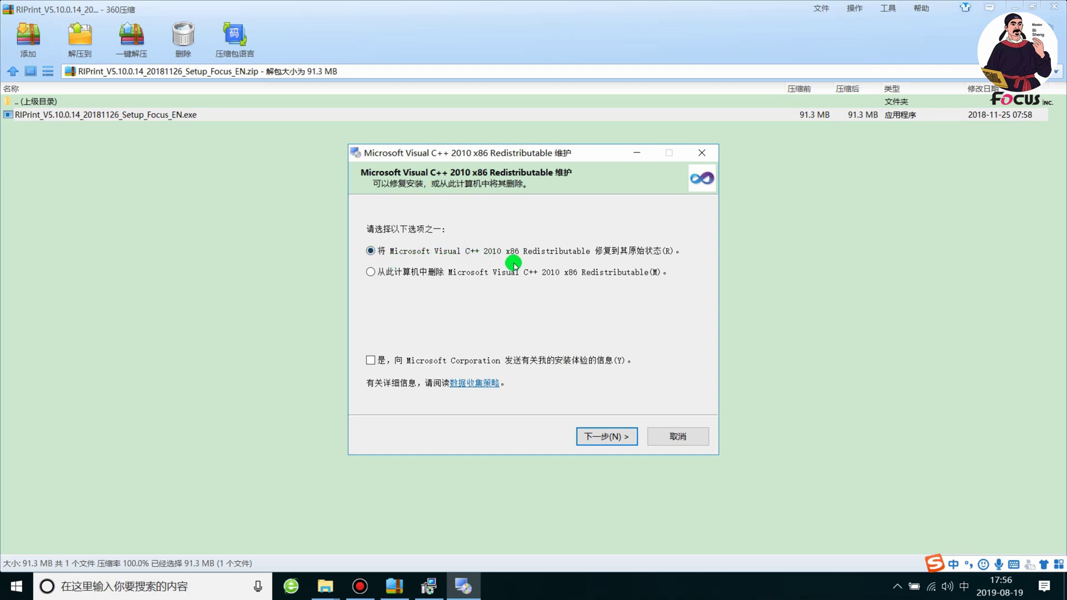
pyautogui.click(619, 438)
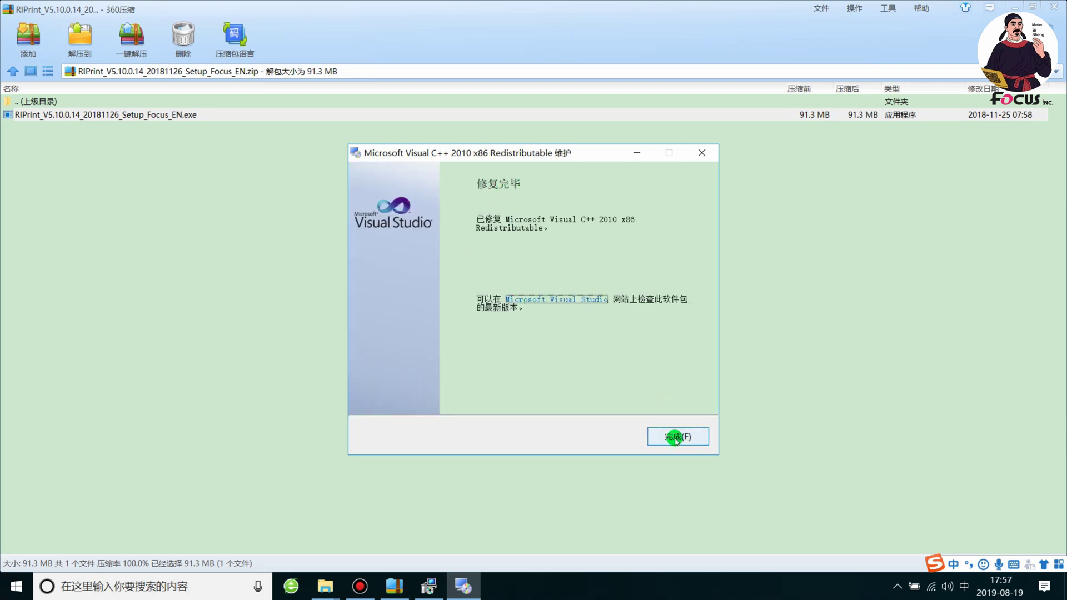
pyautogui.click(676, 440)
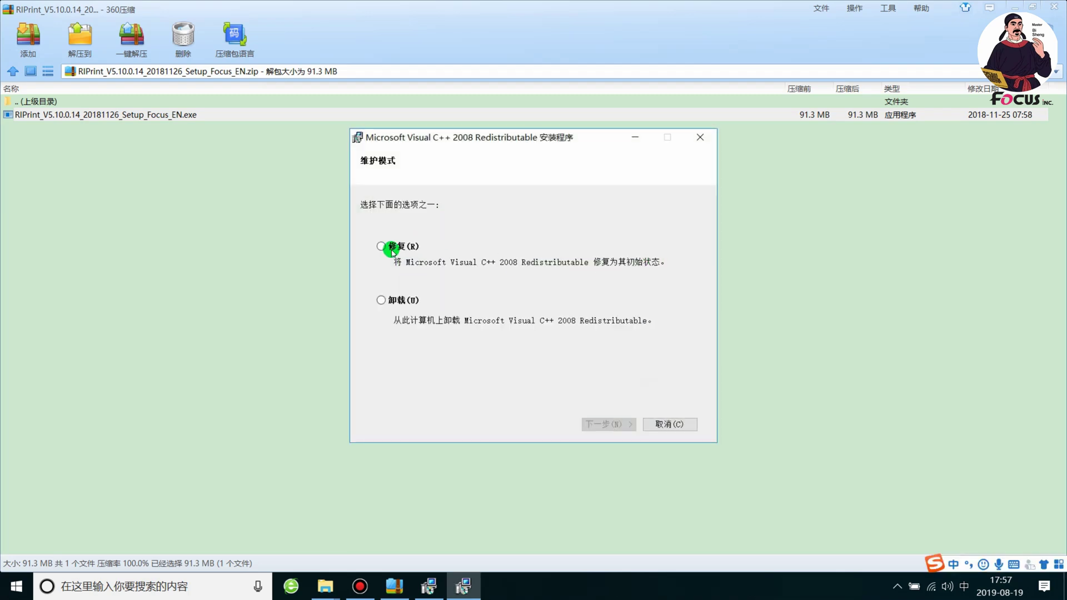
# Repair the Visual C++ 2008 runtime with 修复, then complete the RIPrint Setup Wizard.
pyautogui.click(381, 245)
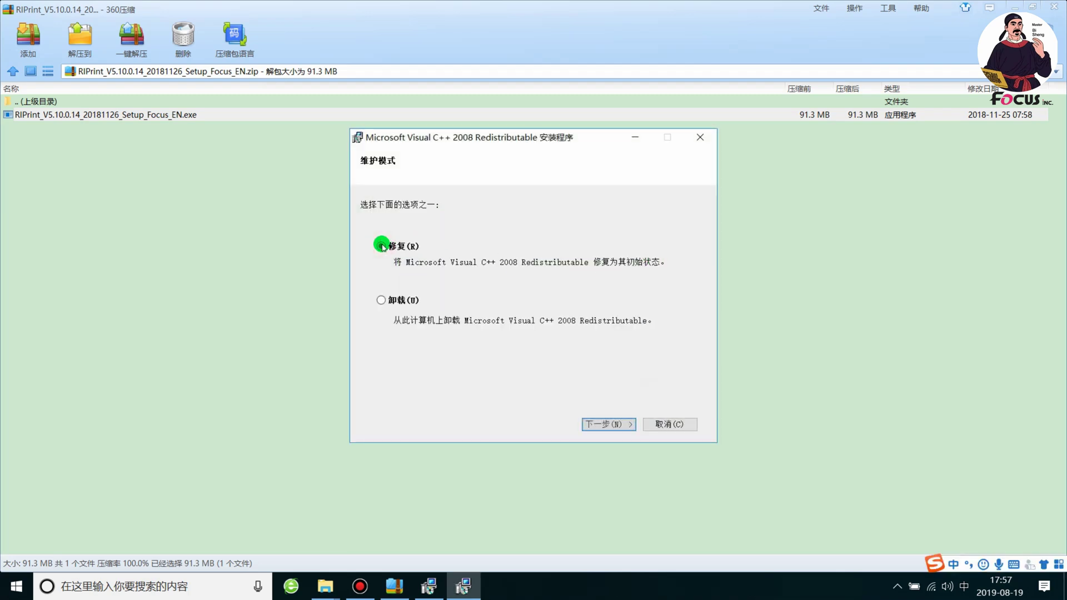
pyautogui.click(614, 424)
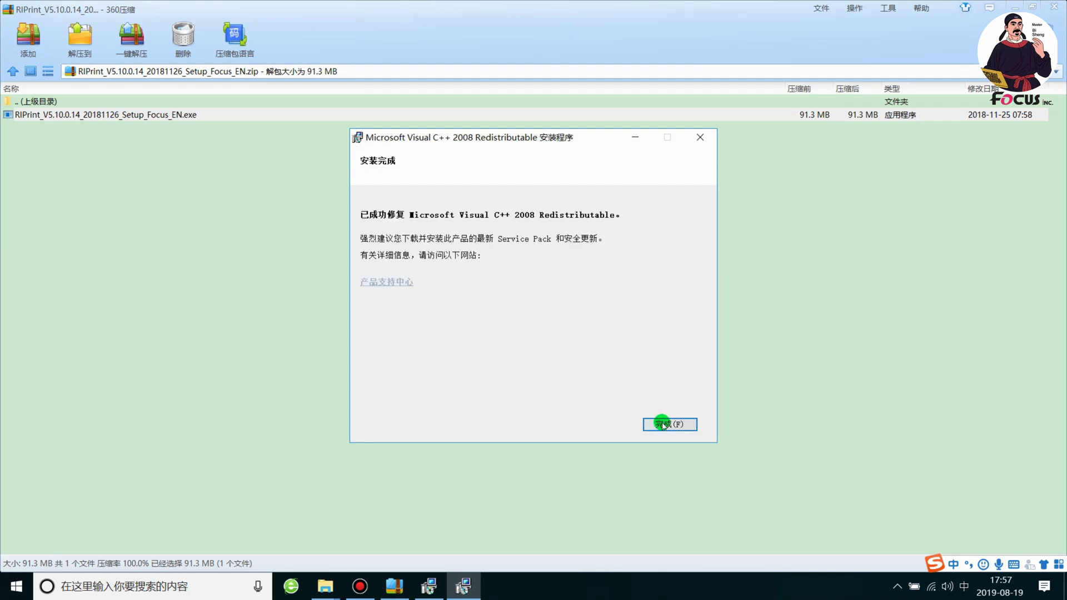
pyautogui.click(670, 425)
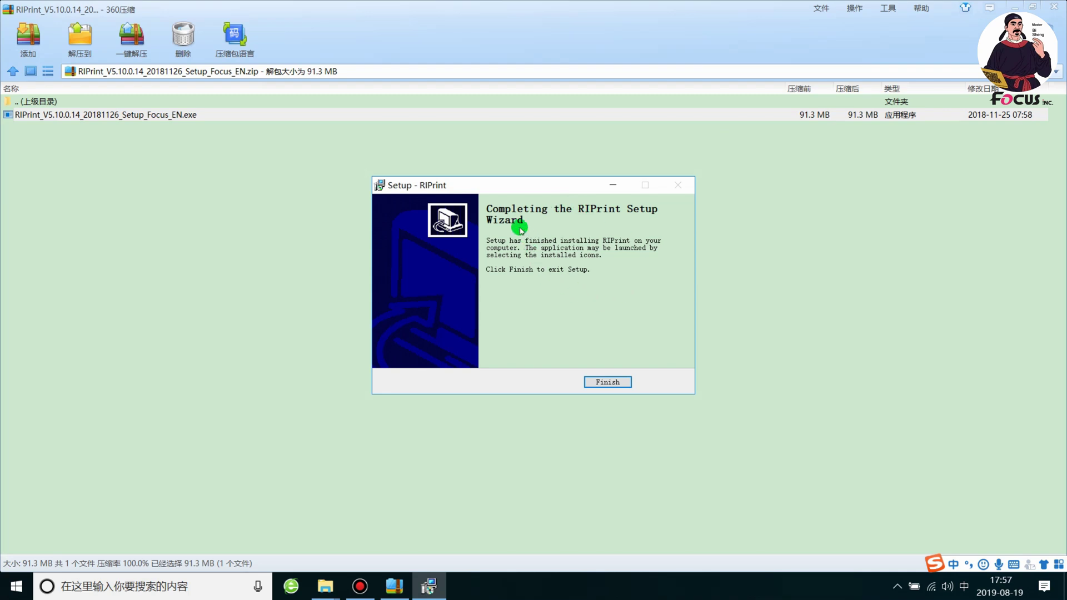
pyautogui.click(611, 383)
# Close 360压缩 and move the RIPrint shortcut to the desktop centre beside the Focus icons.
pyautogui.click(1053, 7)
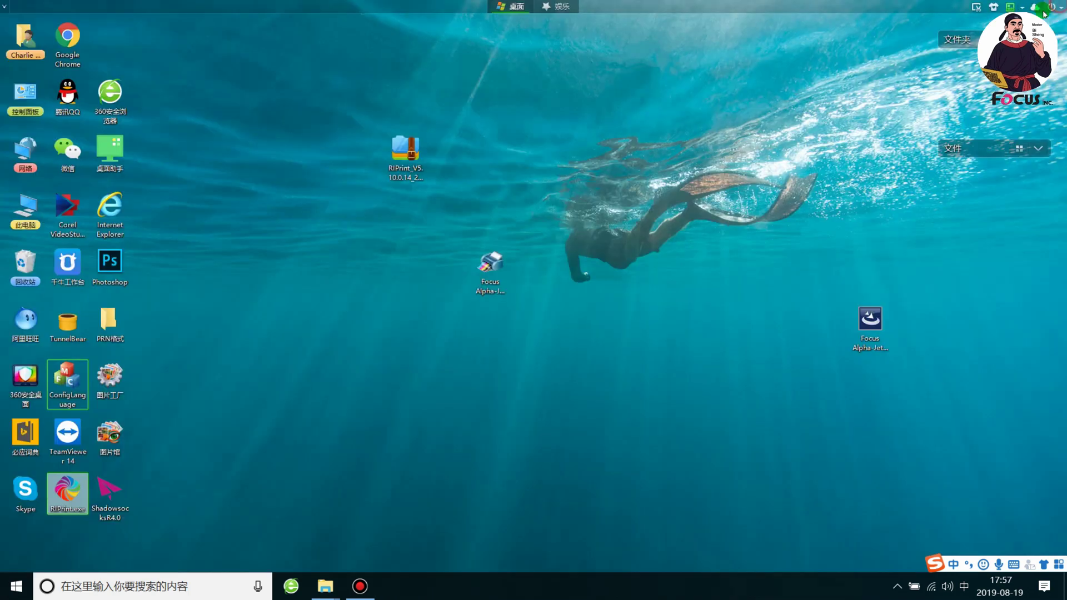
pyautogui.moveTo(67, 496); pyautogui.dragTo(623, 317)
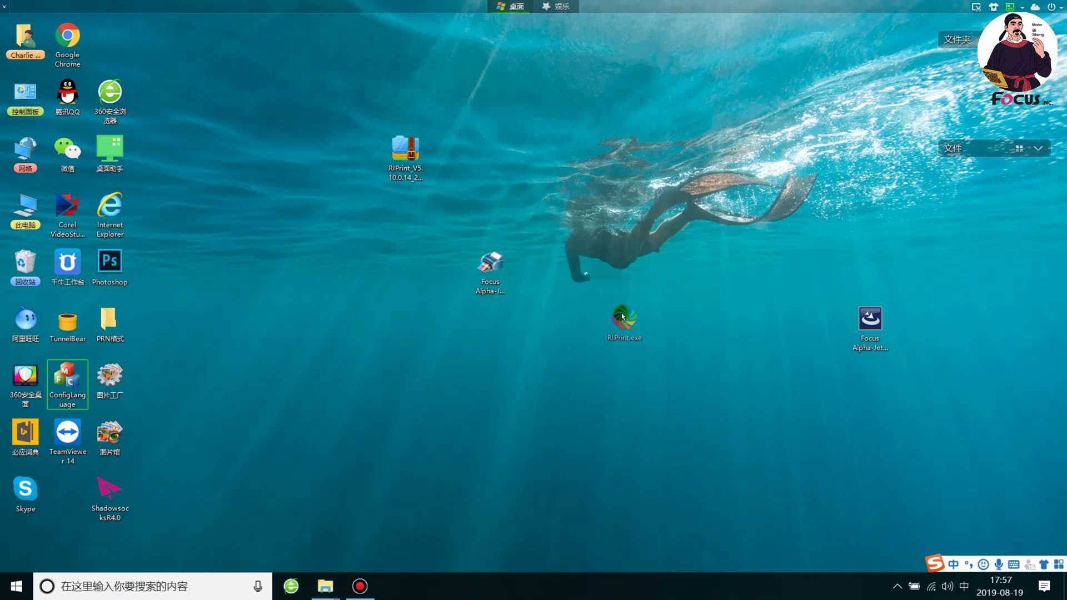
pyautogui.click(752, 309)
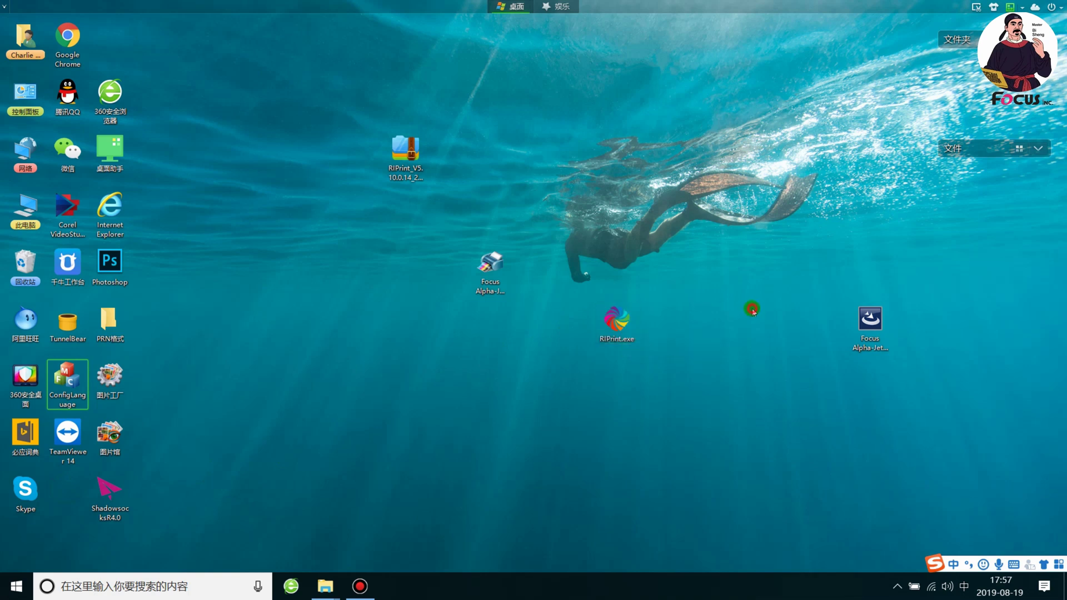
# Launch RIPrint with administrator rights, opening a blank Untitled1 layout.
pyautogui.click(627, 327)
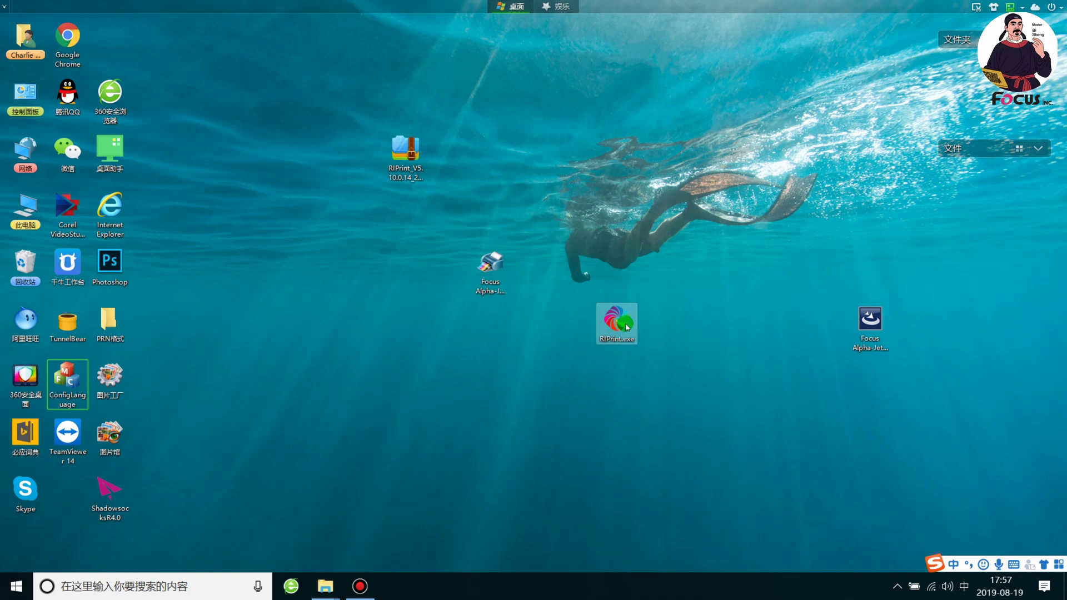
pyautogui.doubleClick(626, 327)
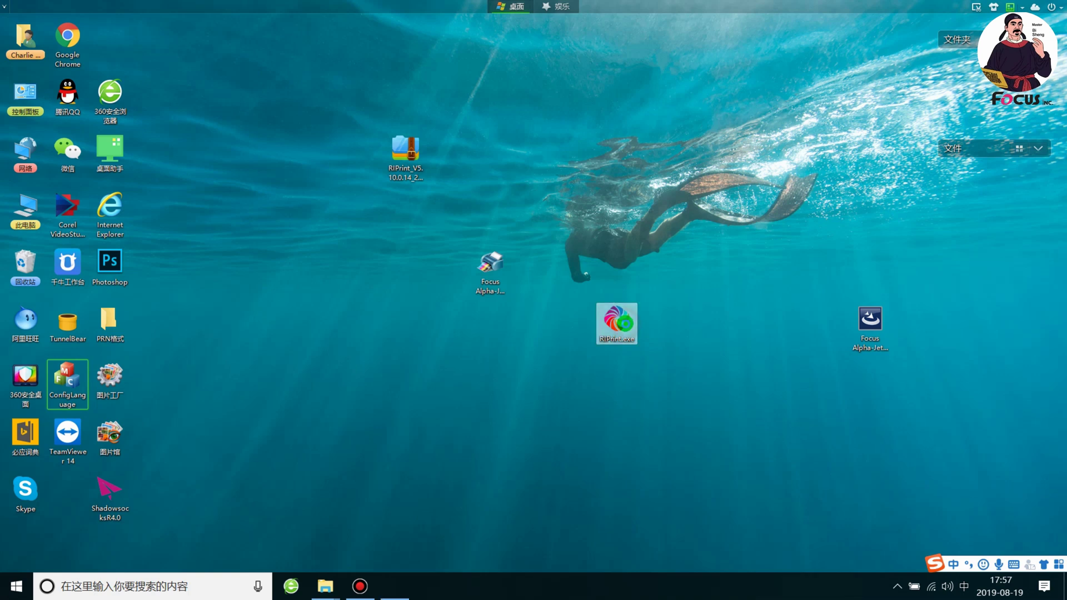
pyautogui.click(461, 389)
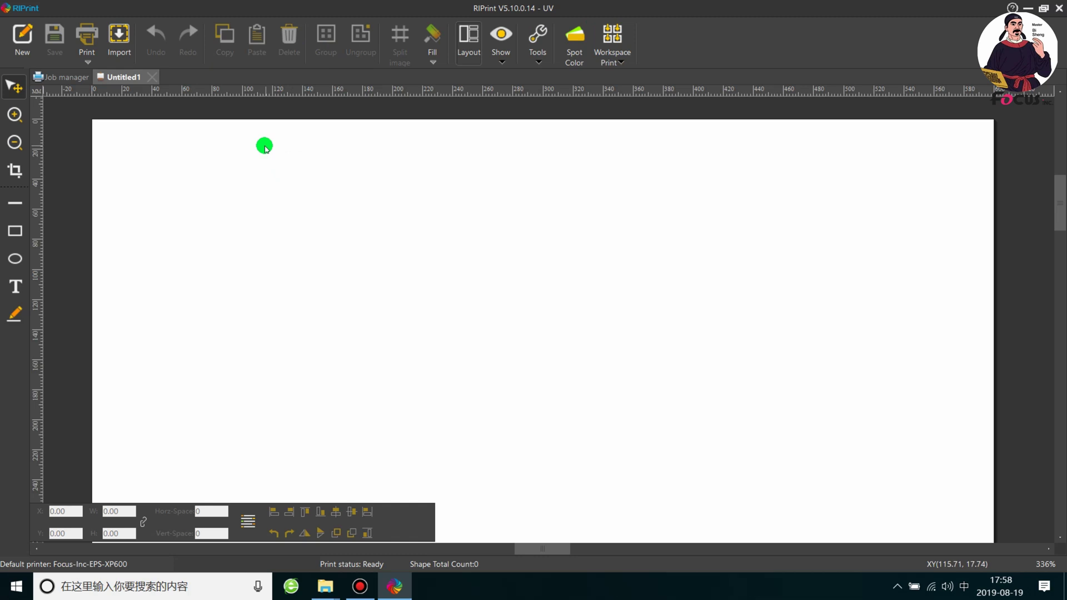
pyautogui.click(20, 8)
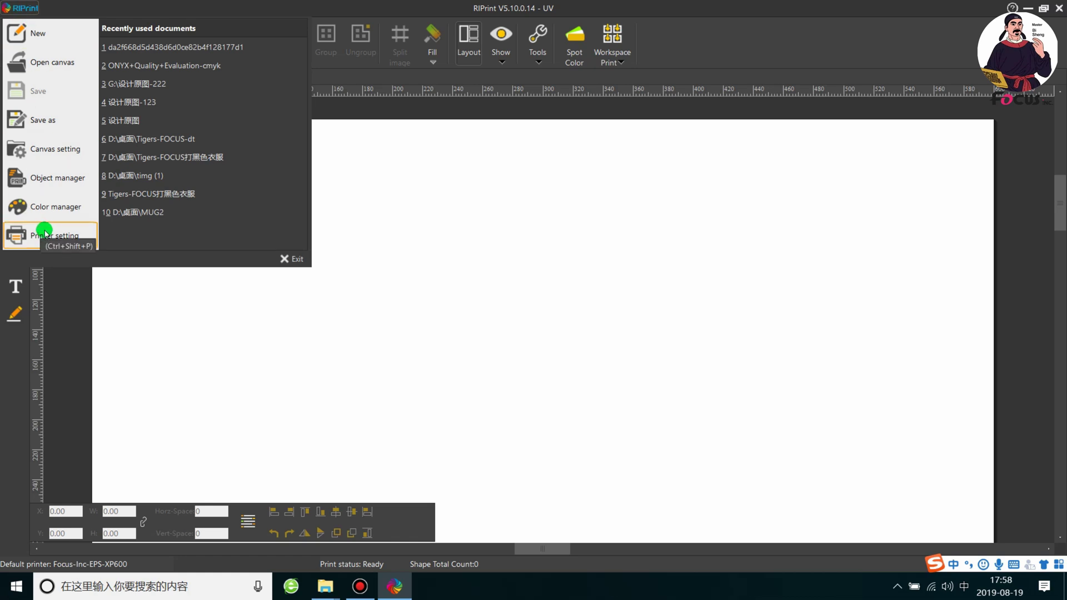
pyautogui.click(44, 232)
pyautogui.click(462, 202)
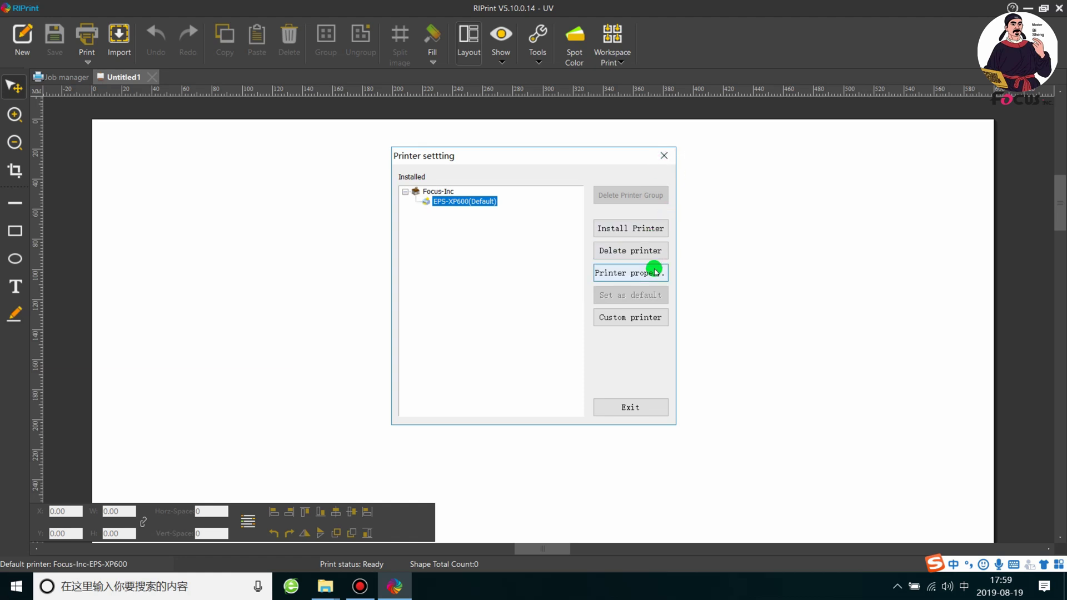
pyautogui.click(629, 272)
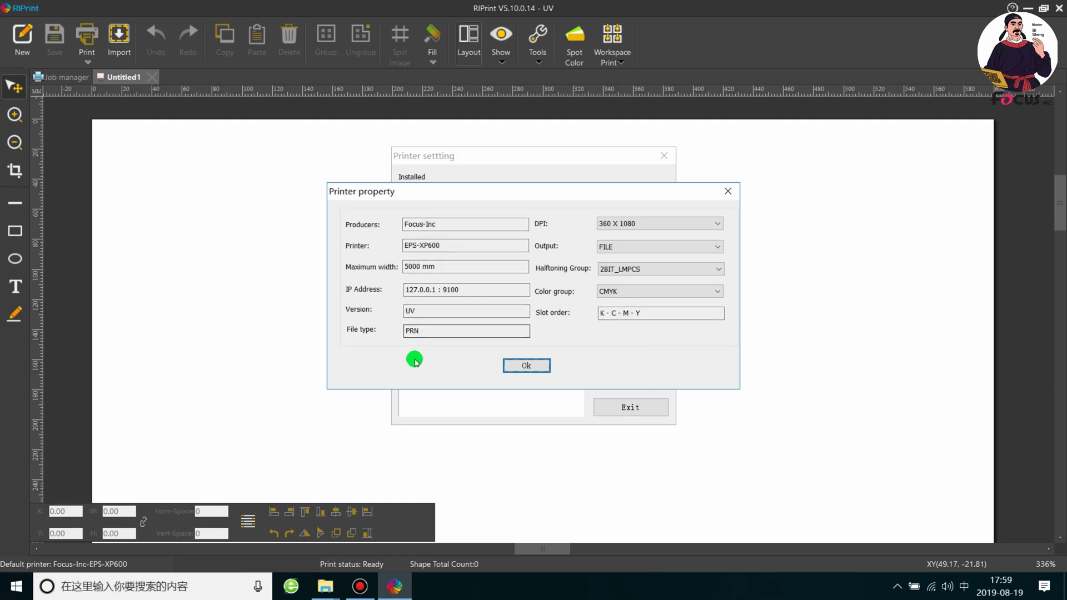
pyautogui.click(527, 366)
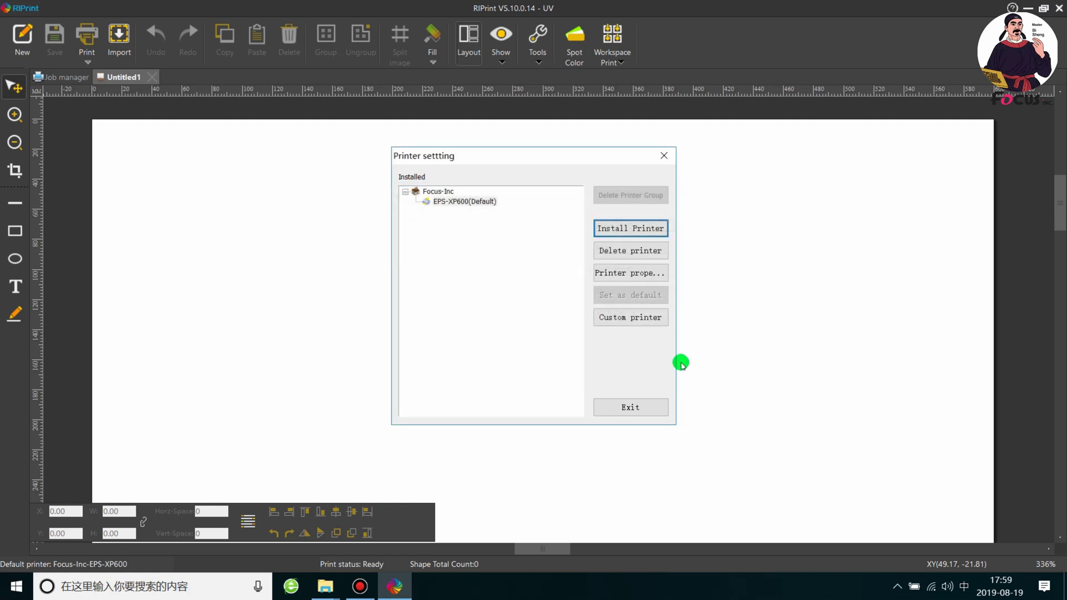
pyautogui.click(457, 201)
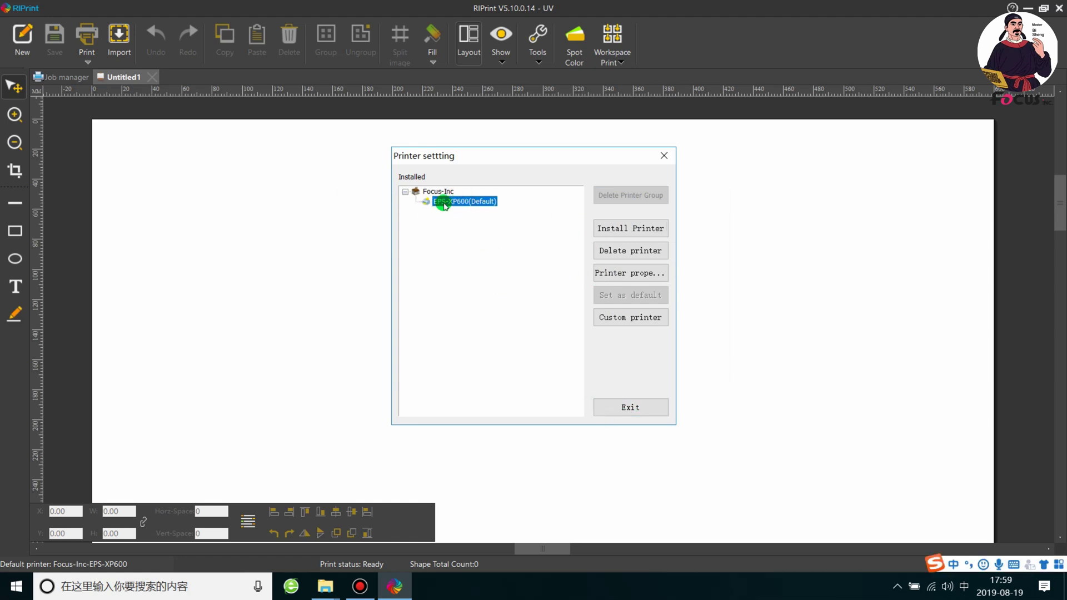
pyautogui.click(636, 421)
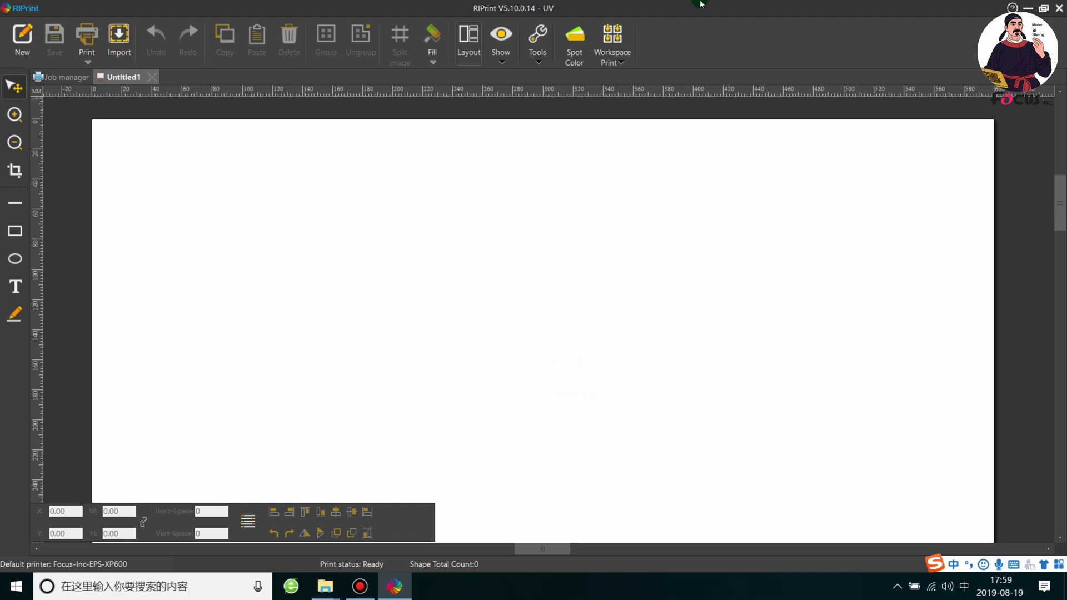